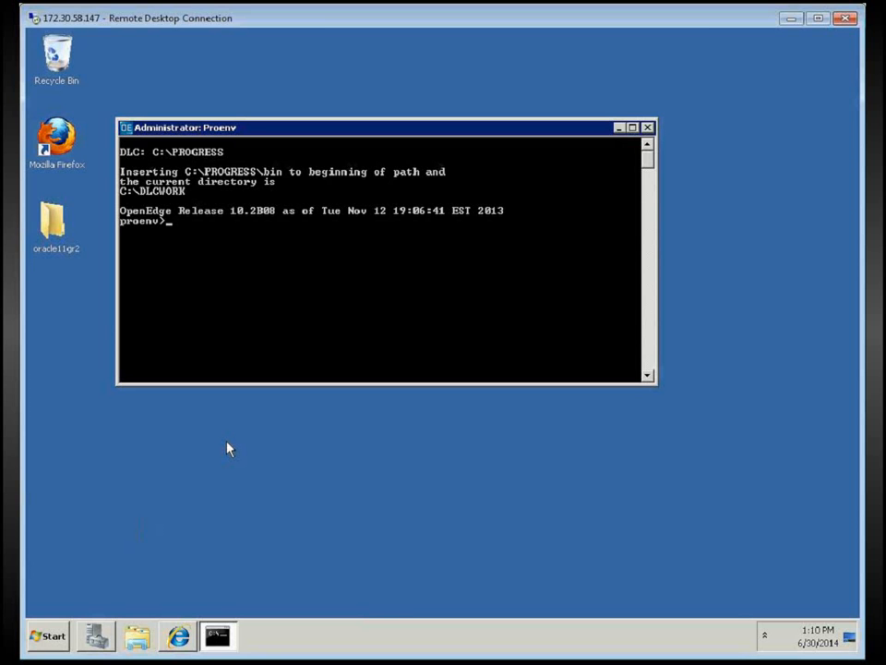
Launch sqlplus logged in as the system user with the system account password
text(sqlplus system/)
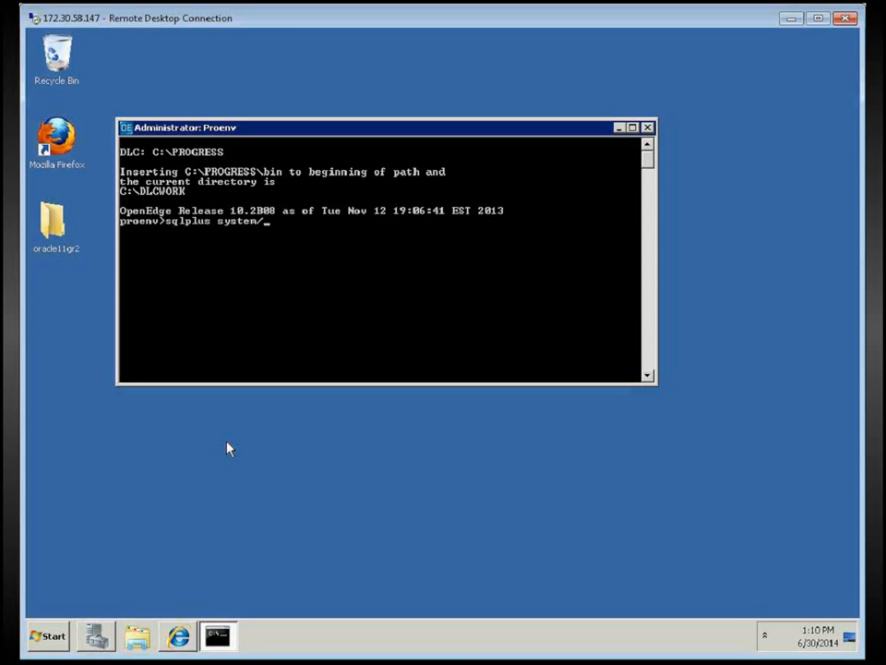
text(system)
key(Return)
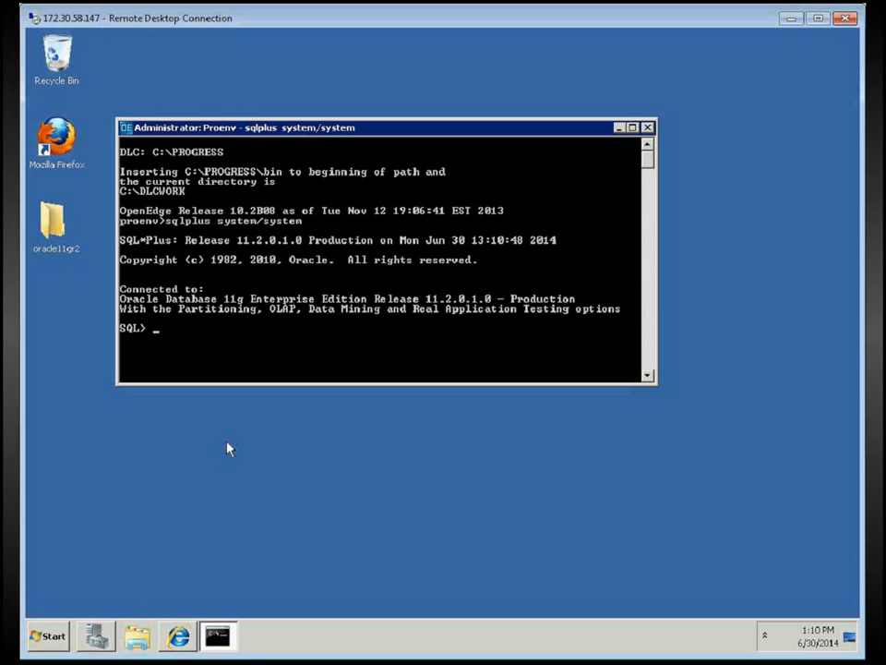
Run CREATE USER to add database user demo, identified by its chosen password
text(create user demo id)
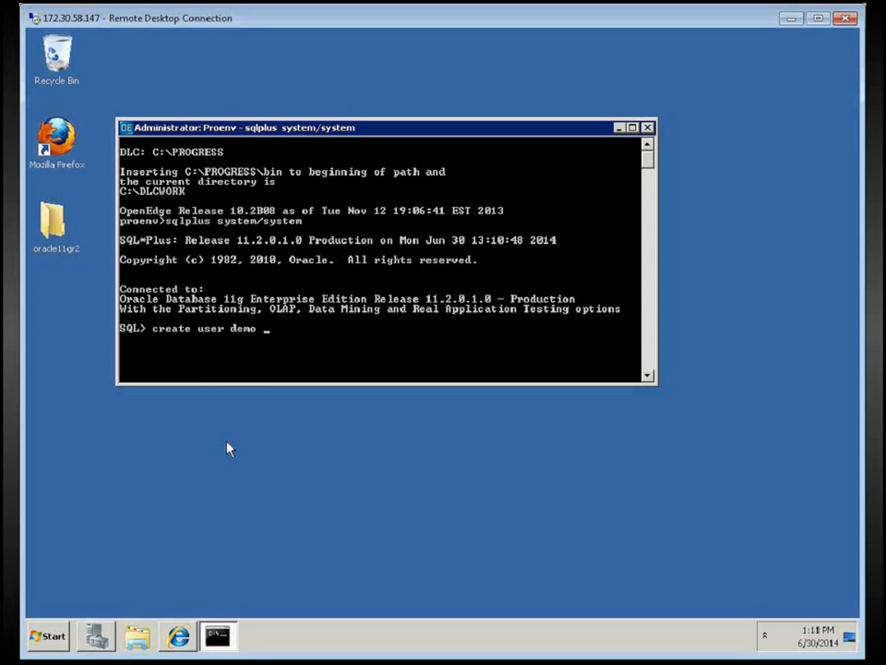
text(entified by demo)
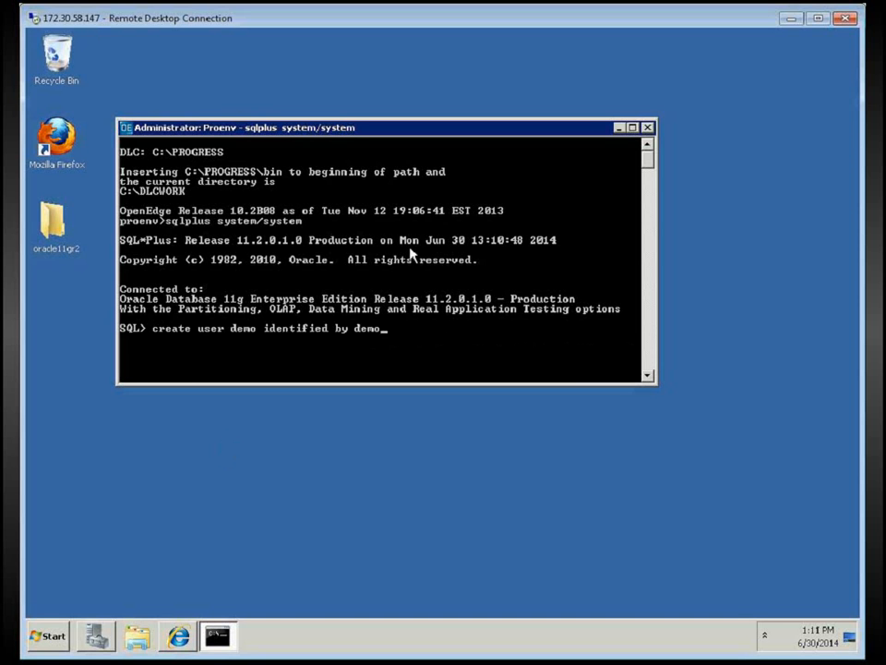
text(;)
key(Return)
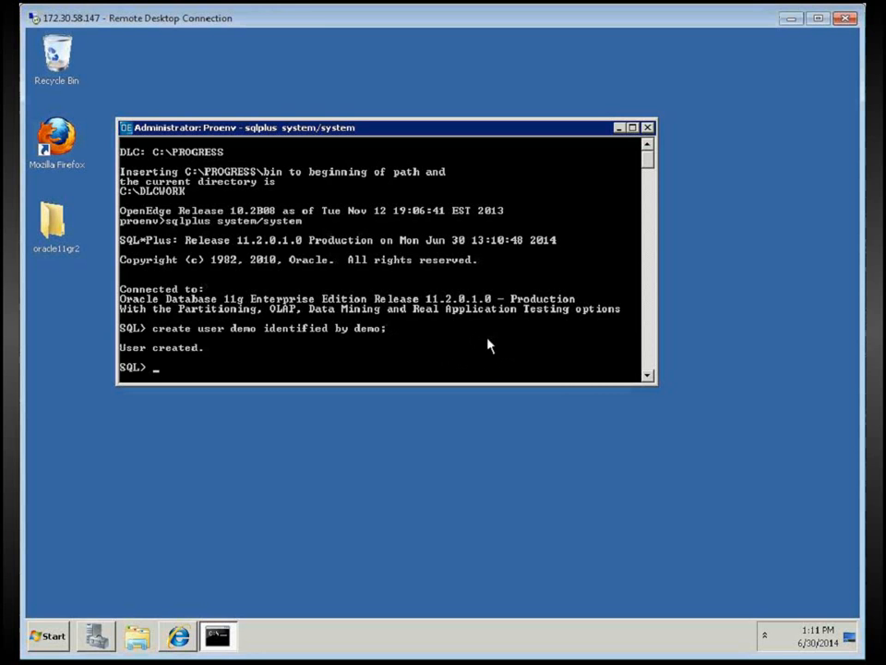
Run 'grant dba to demo;' to give the demo user the DBA role
text(grant dba to demo)
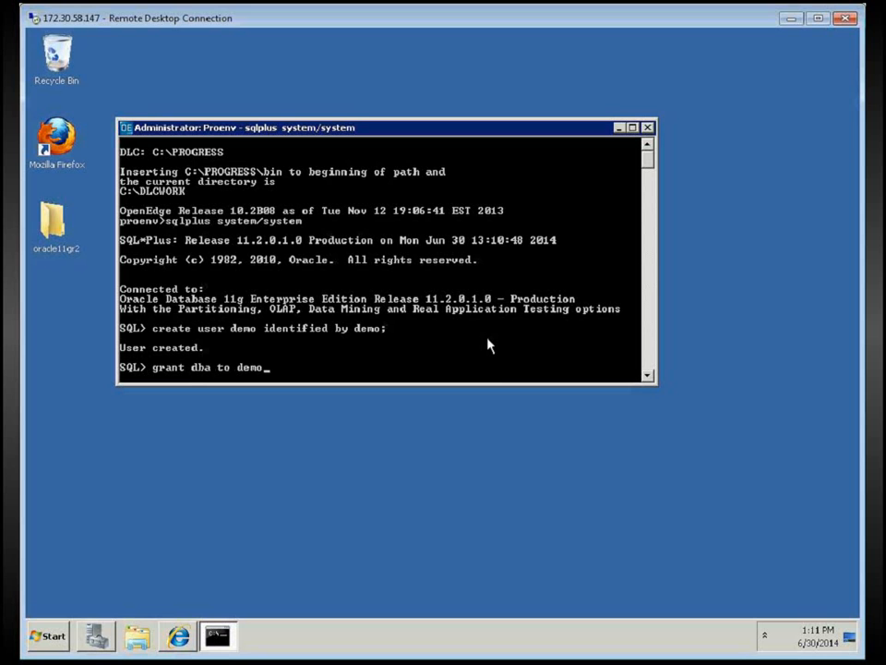
text(;)
key(Return)
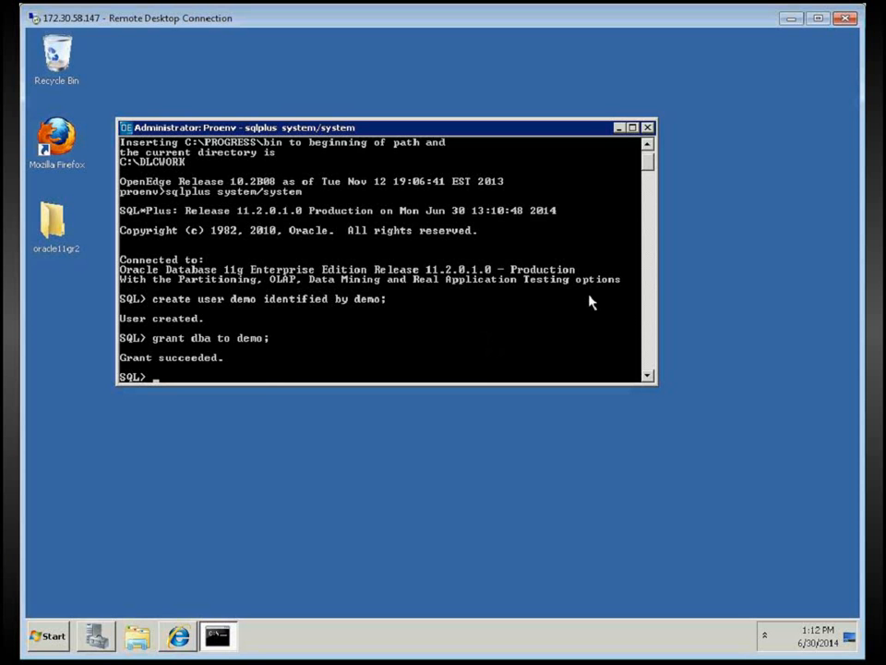
Begin entering the statement 'grant select on sys' for the next privilege grant
text(grant select on sys.link$ to )
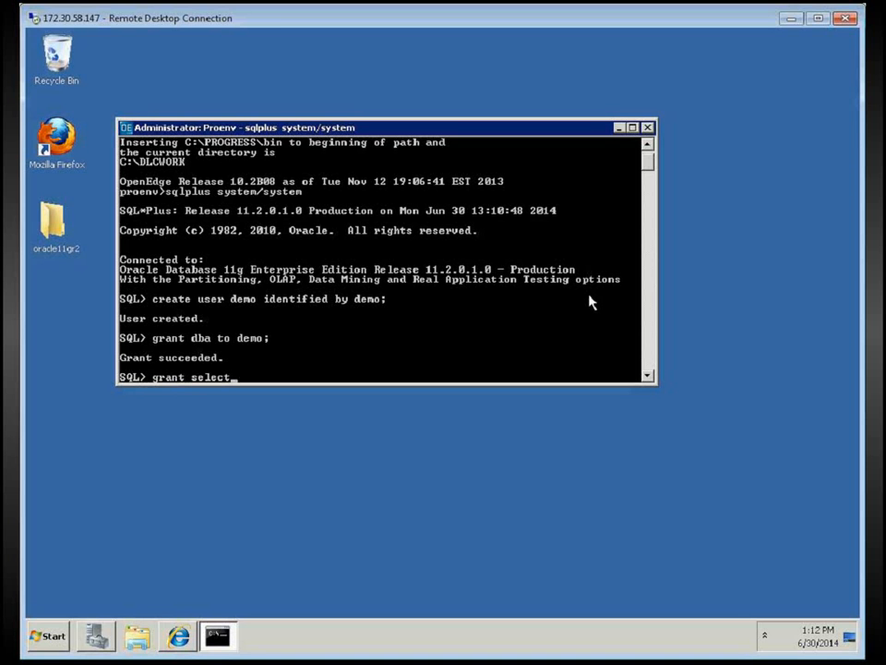
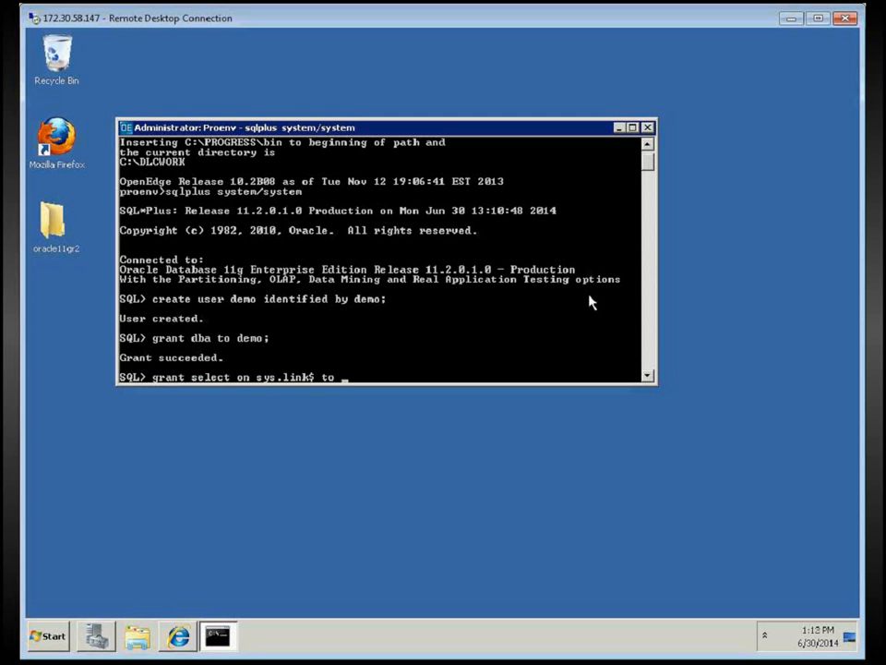
Finish the statement 'grant select on sys.link$ to demo;' at the SQL prompt
text(demo;)
Run the sys.link$ grant, which fails with ORA-01031, then reconnect via 'connect / as sysdba'
key(Return)
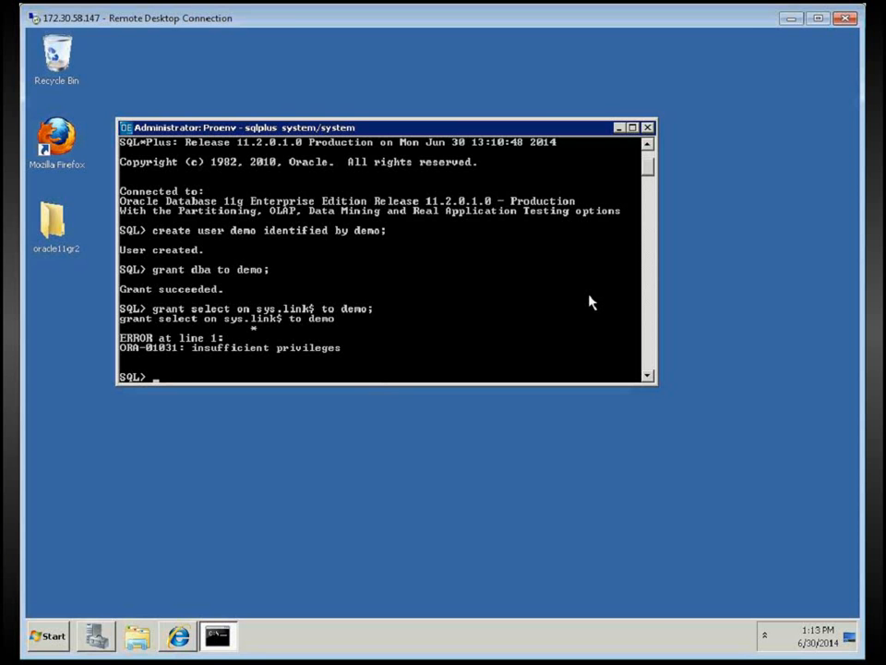
text(connect / as sysdba)
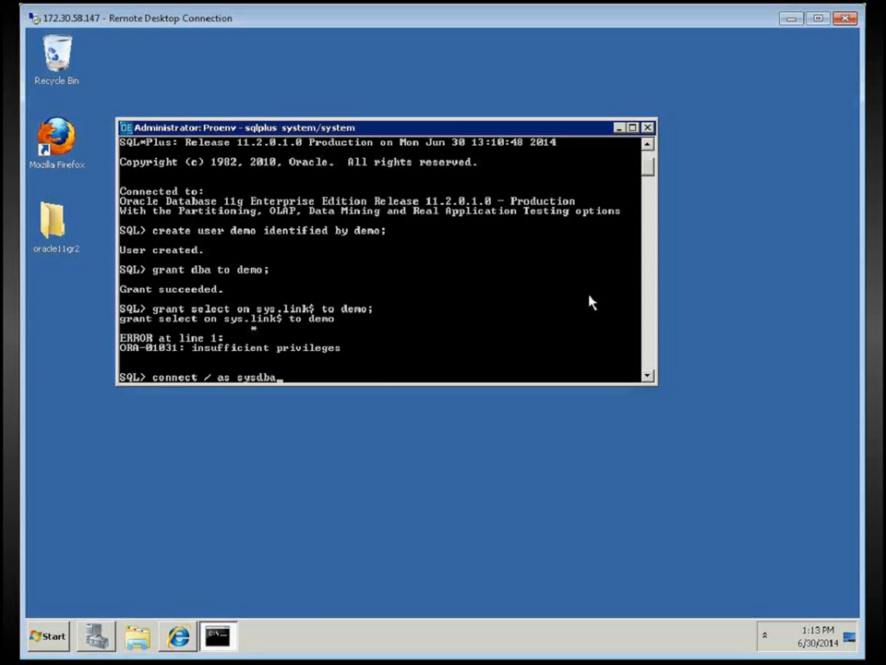
key(Return)
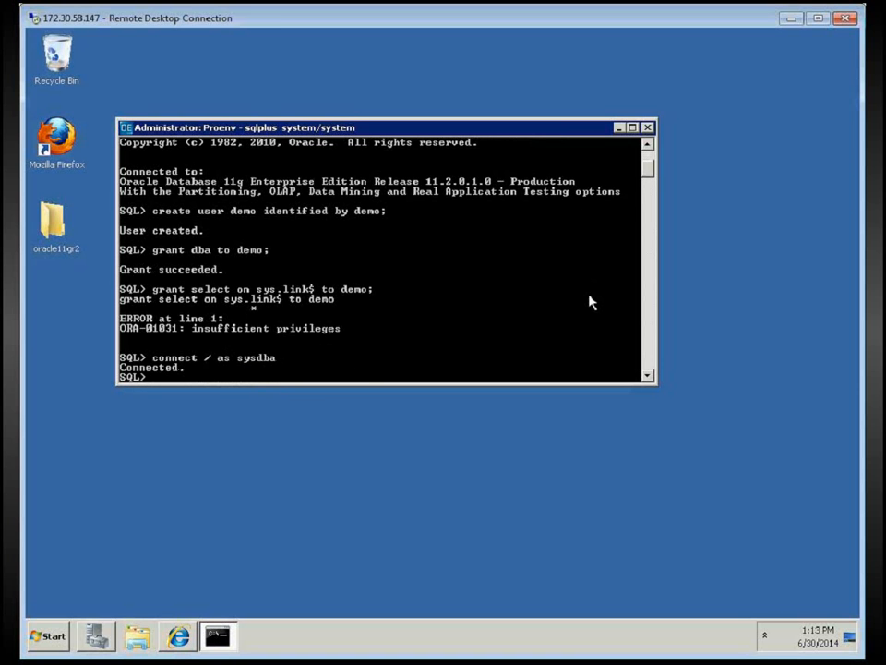
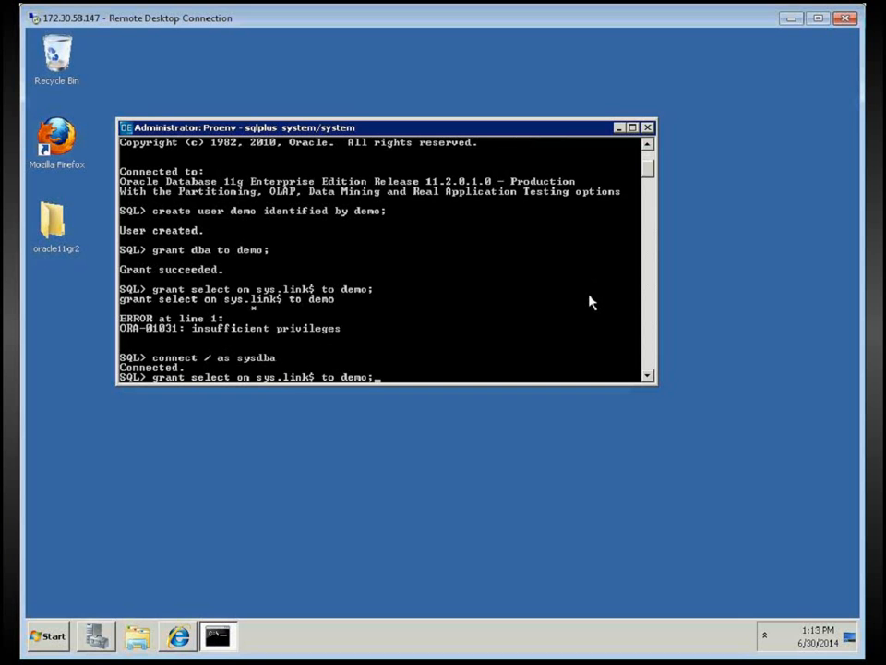
Run 'grant select on sys.link$ to demo;' as sysdba, then recall the command at the prompt
key(Return)
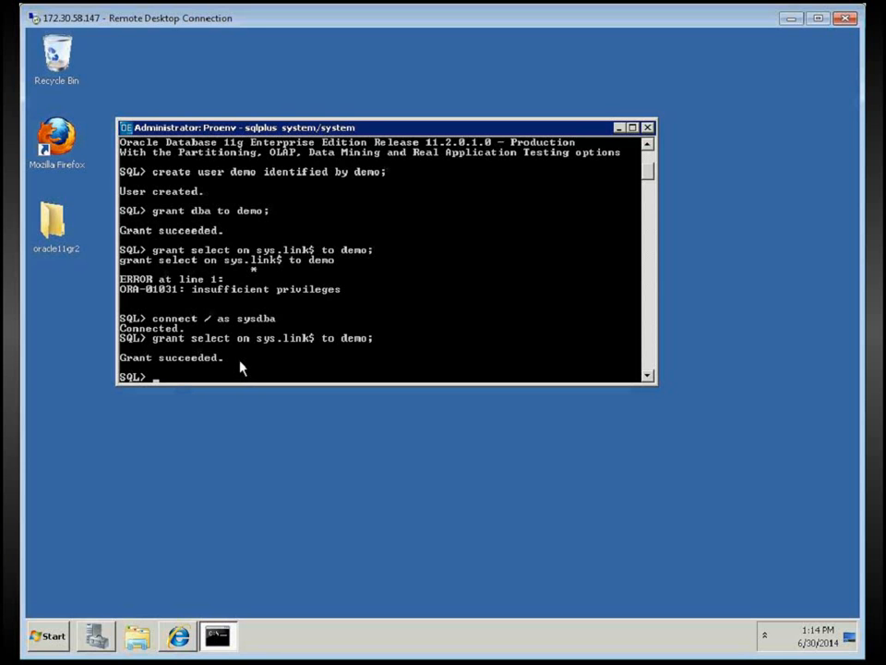
key(Up)
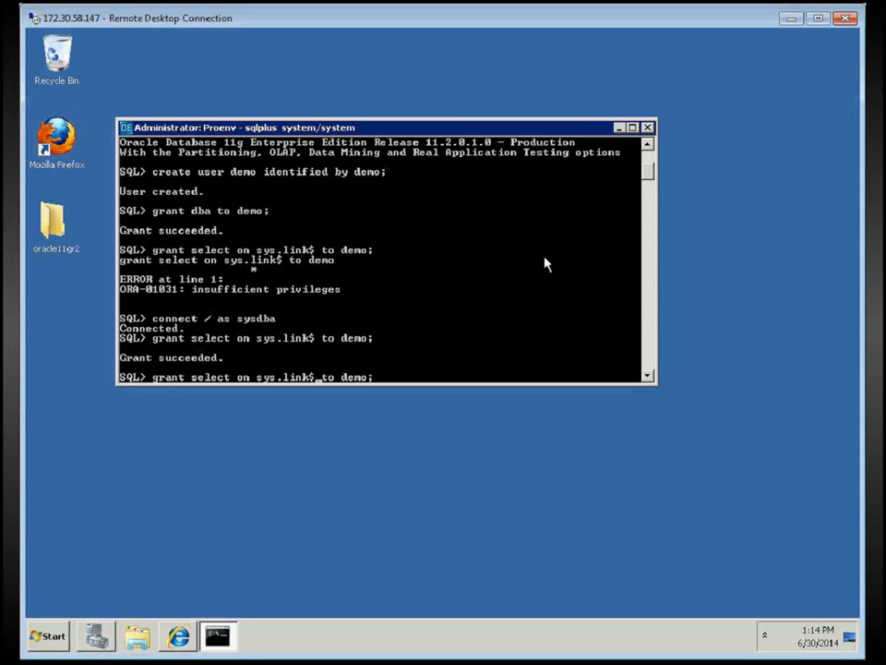
Edit the recalled grant command, replacing 'link' with 'ccol' to target sys.ccol$
key(Left)
key(BackSpace)
key(BackSpace)
key(BackSpace)
key(BackSpace)
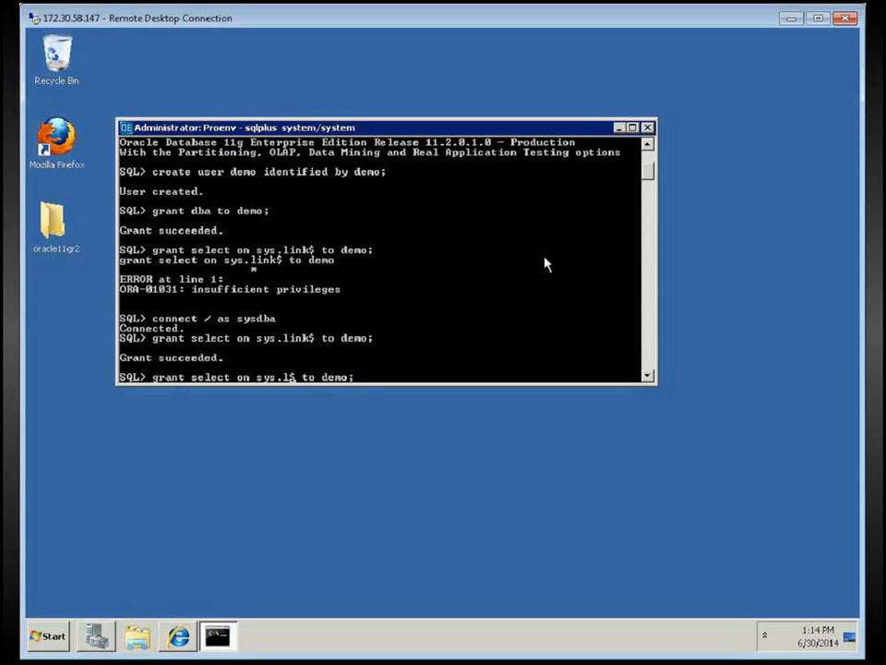
text(ccol)
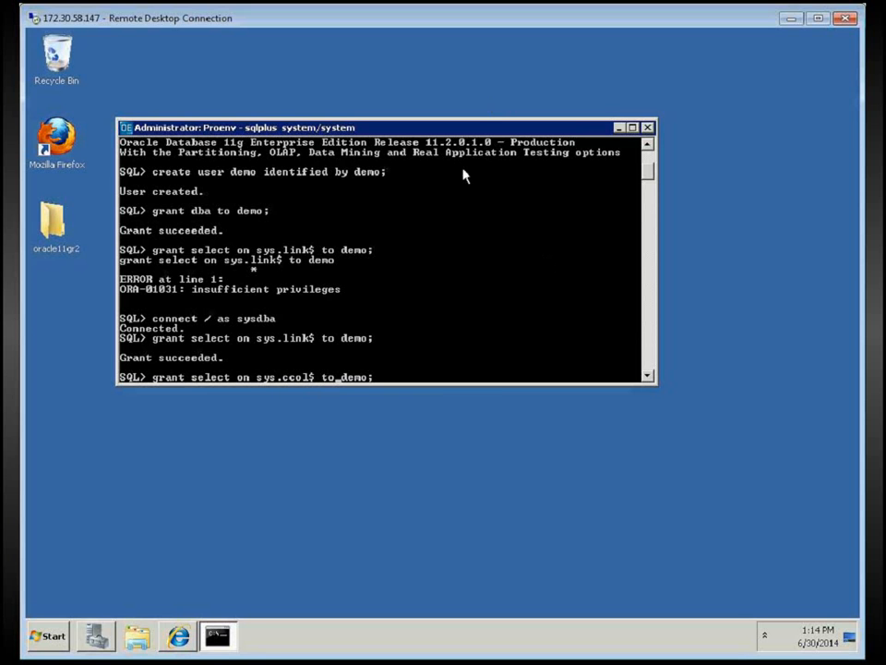
key(Right)
Run 'grant select on sys.ccol$ to demo;' to give demo select on sys.ccol$
key(Return)
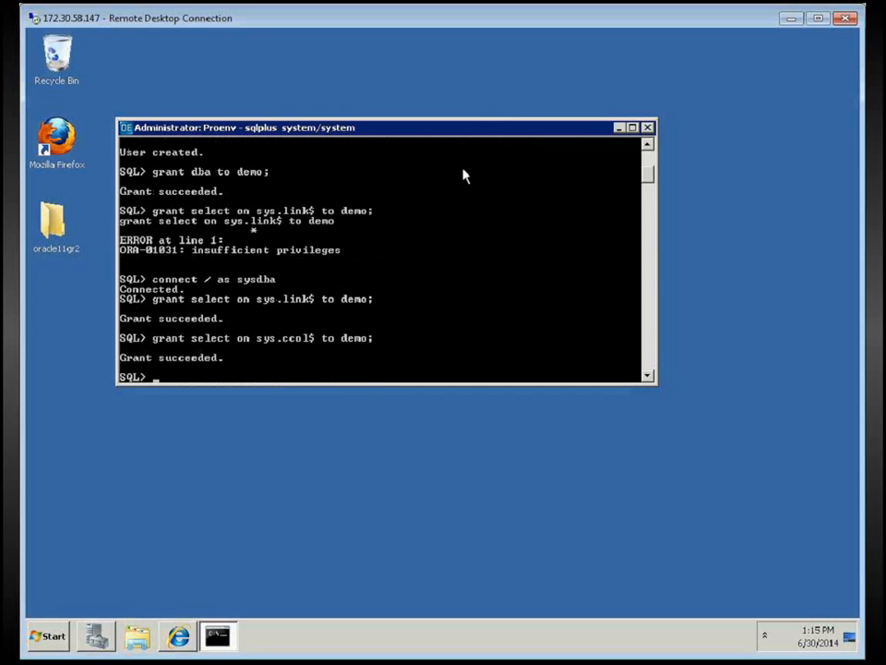
Recall the sys.ccol$ grant command and move into its table name for editing
key(Up)
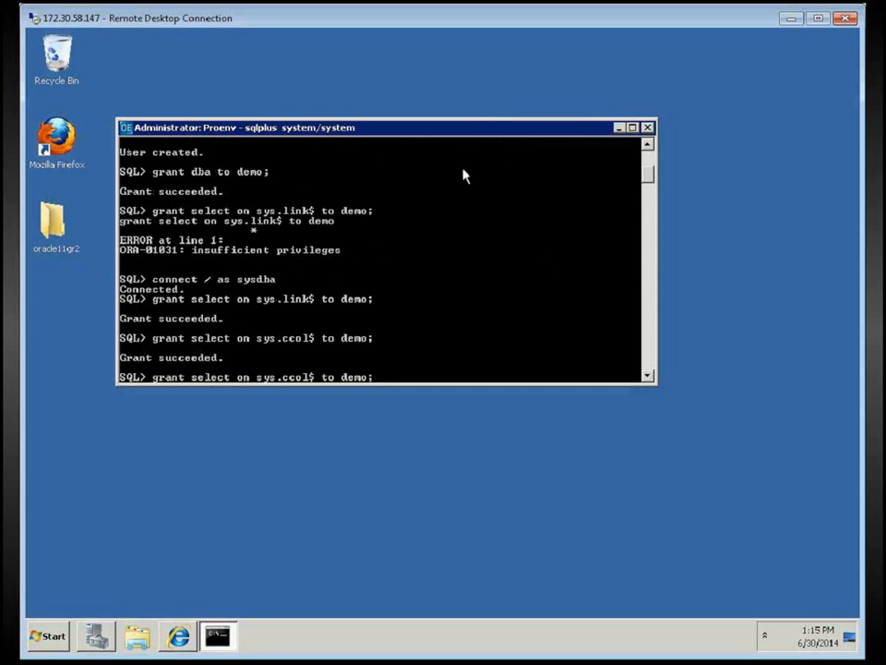
key(Left)
key(Left)
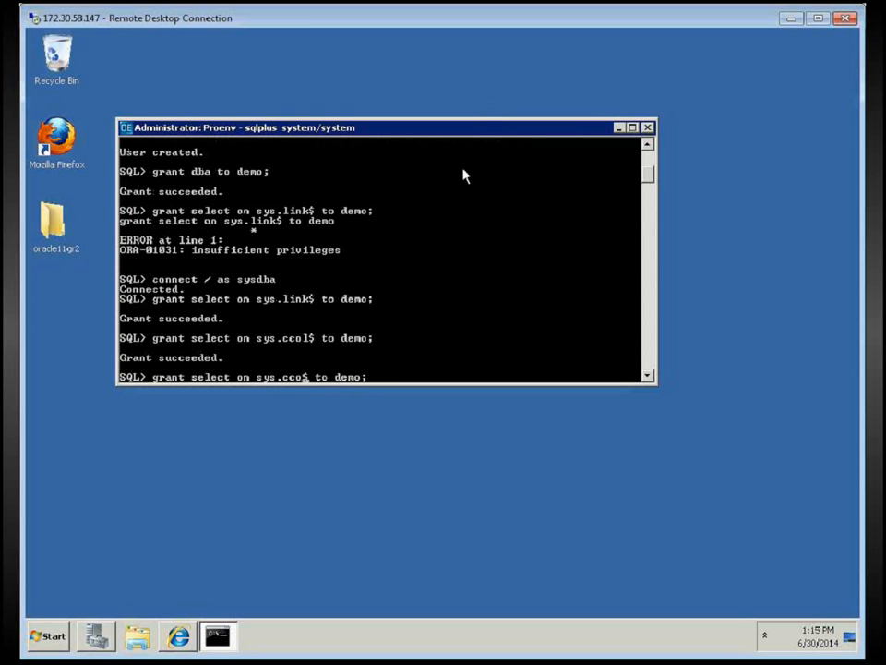
Grant demo select on sys.cdef$, then exit SQL*Plus back to the proenv prompt
text(def)
key(Right)
key(Right)
key(Right)
key(Right)
key(Right)
key(Right)
key(Right)
key(Right)
key(Right)
key(Right)
key(Return)
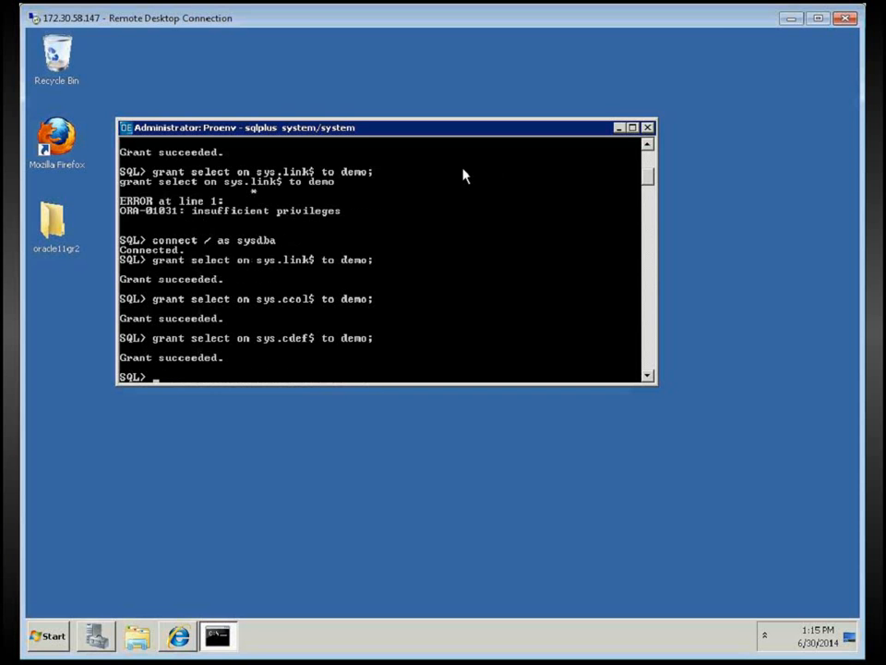
text(exit)
key(Return)
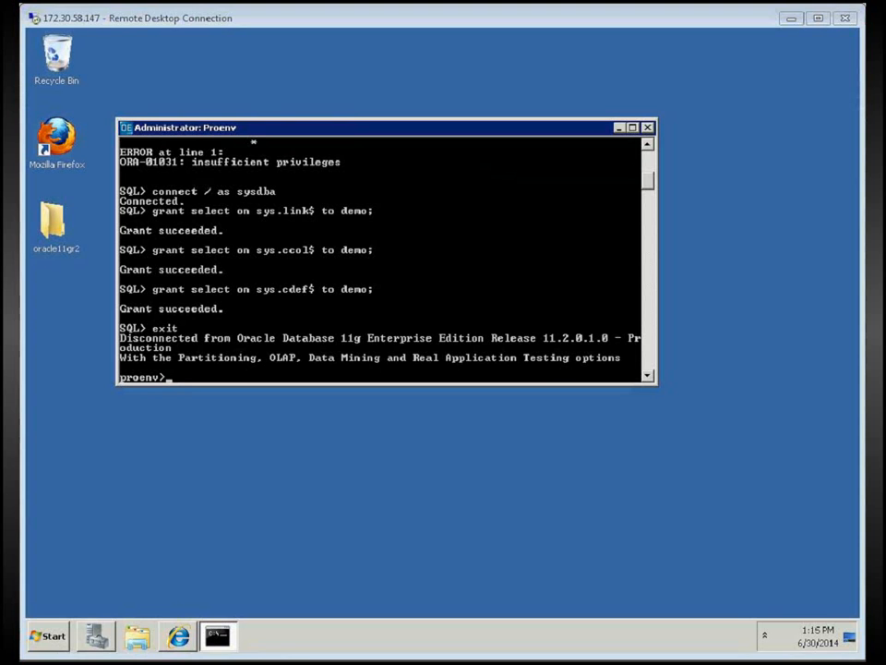
Launch sqlplus logged in as the system user with its password
text(sqlplus system/system)
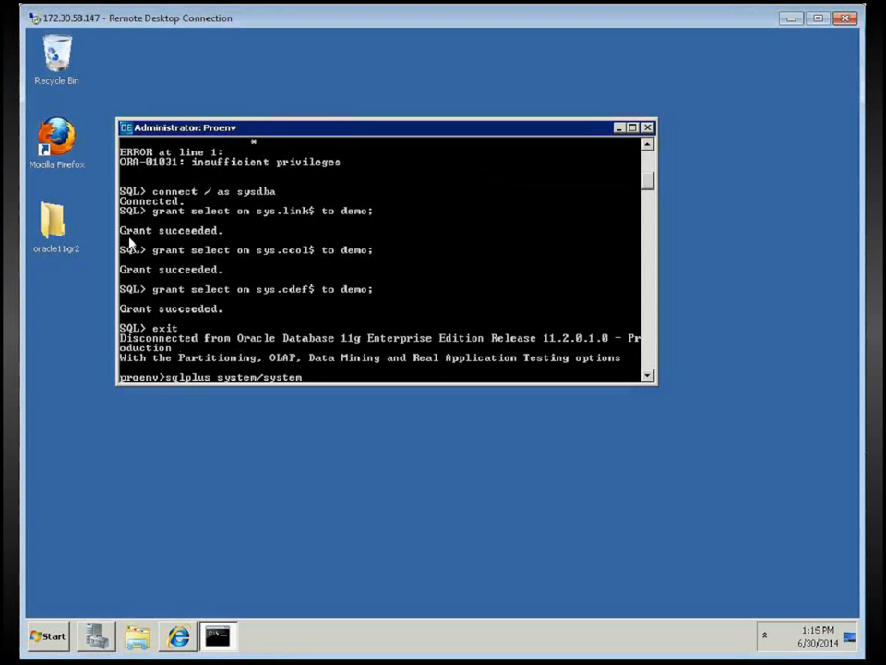
key(Return)
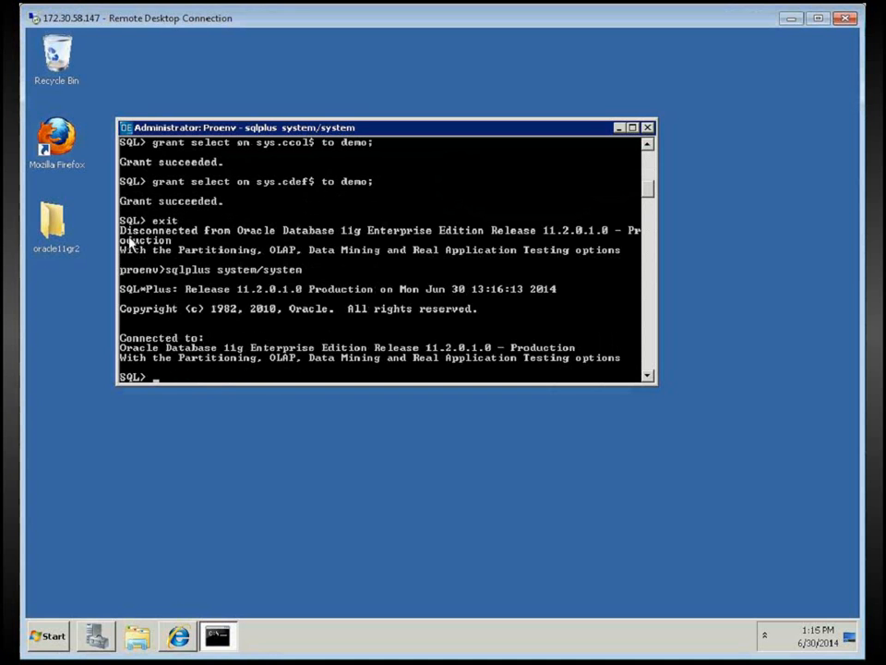
Paste and run the @[%NLS_LANG%] lookup to reveal the NLS_LANG value
right_click(169, 373)
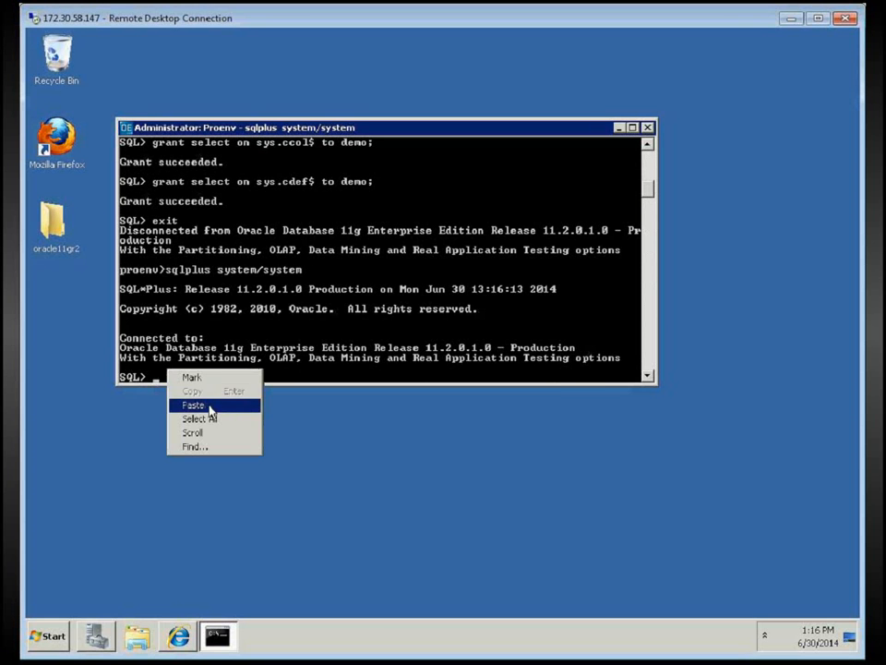
click(189, 405)
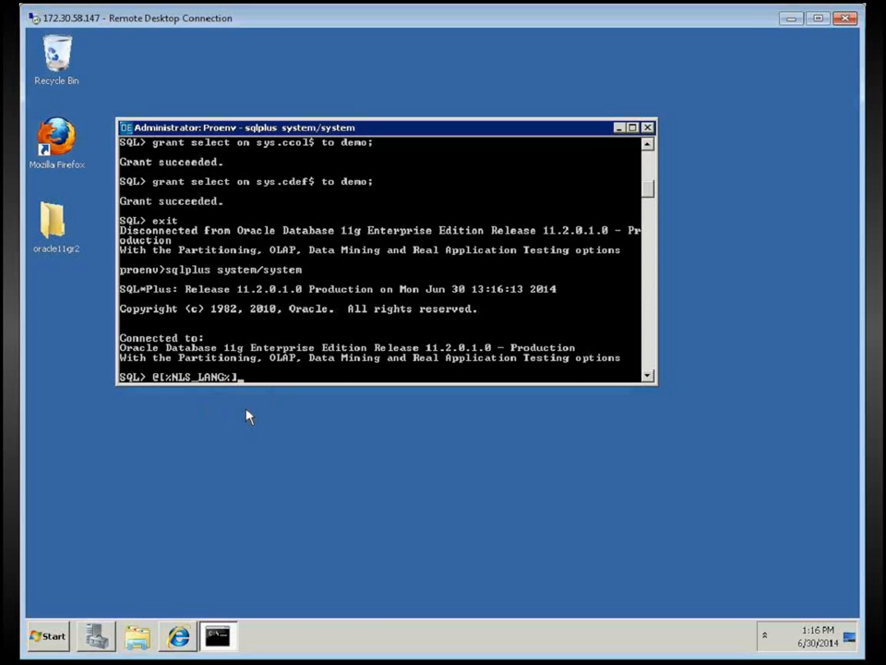
key(Return)
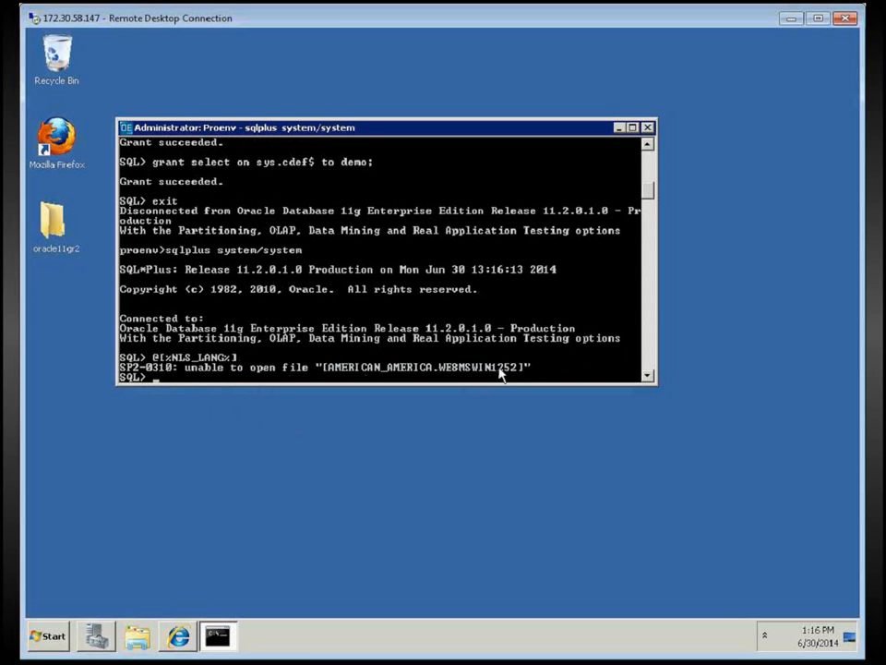
Copy AMERICAN_AMERICA.WE8MSWIN1252 from the SP2-0310 error line, then exit SQL*Plus
right_click(341, 371)
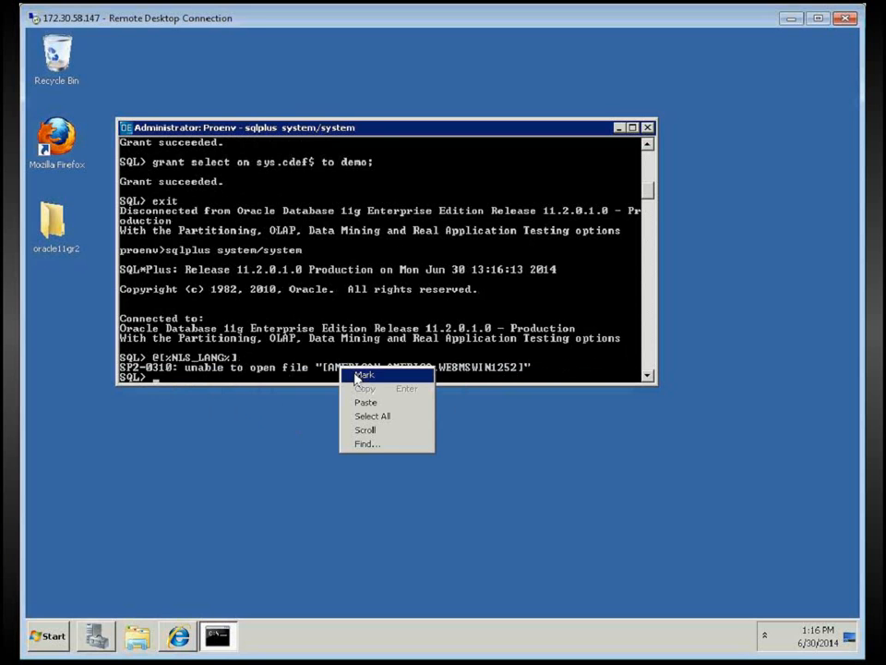
click(358, 375)
drag(334, 371, 513, 372)
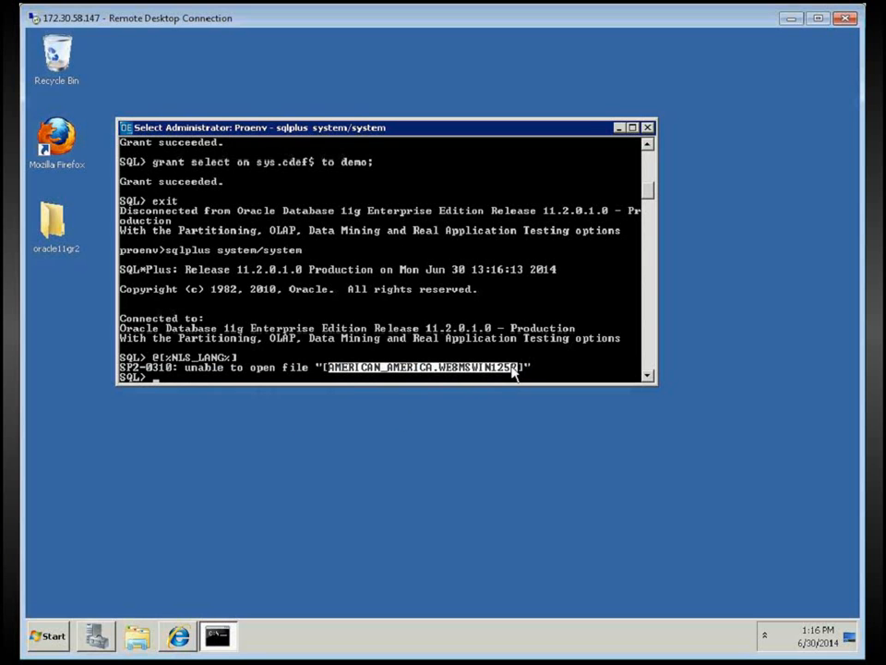
click(126, 128)
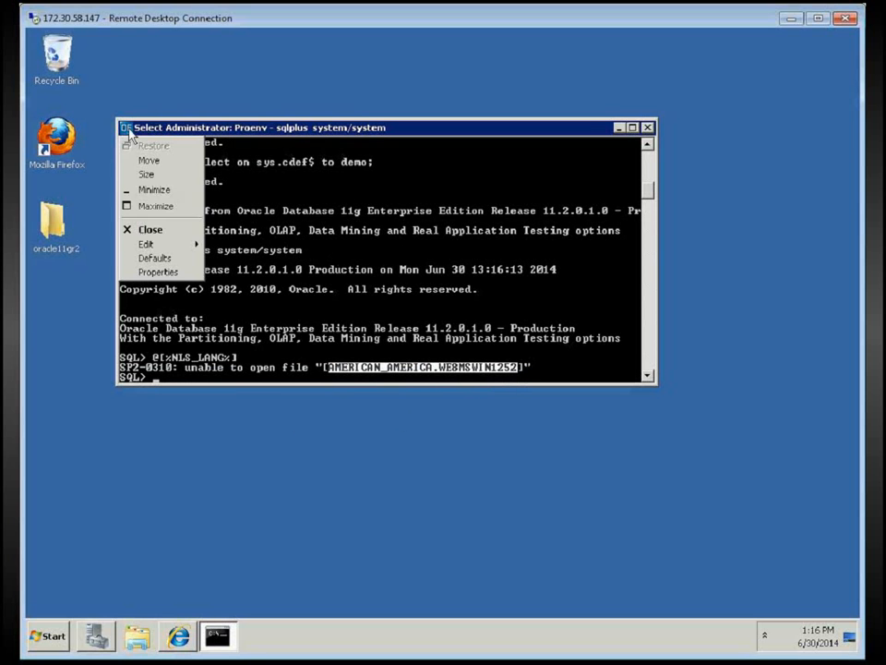
mouse_move(159, 248)
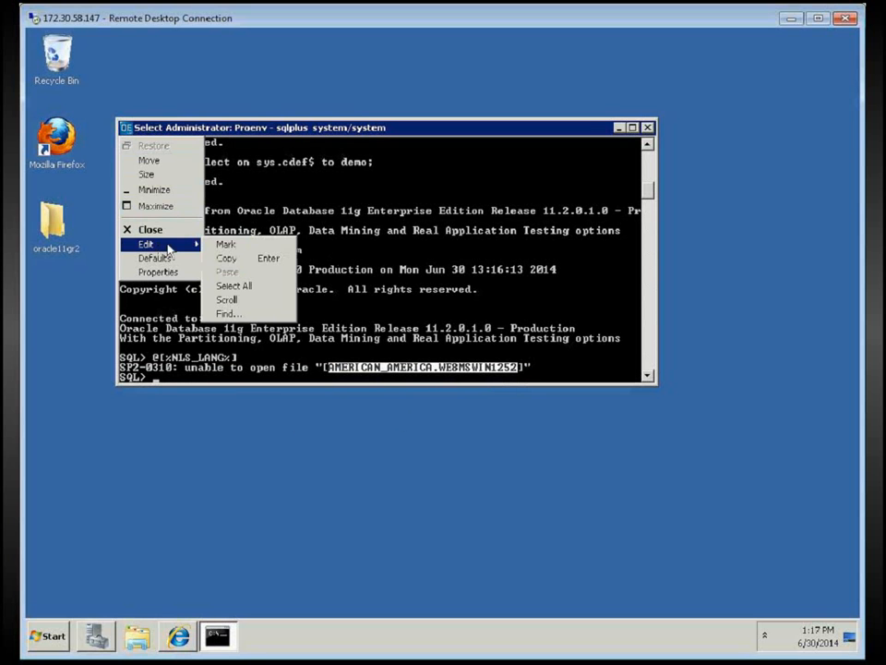
click(237, 265)
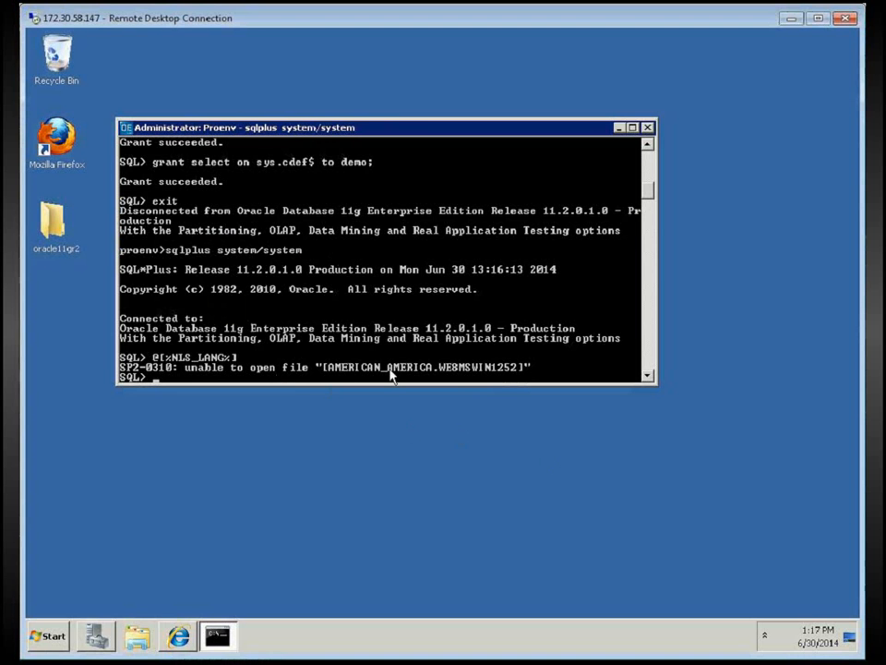
text(exit)
key(Return)
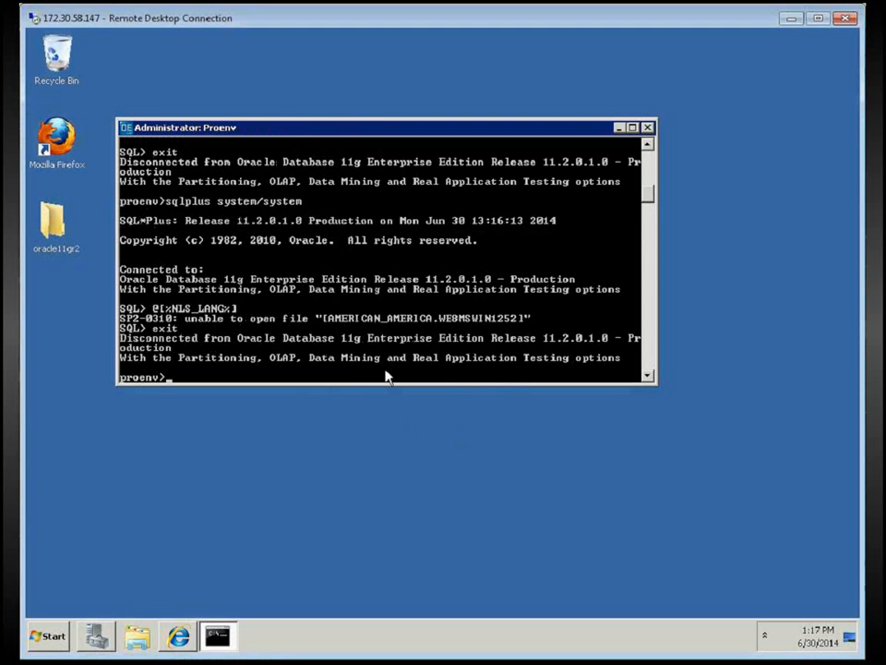
Set NLS_LANG=AMERICAN_AMERICA.WE8MSWIN1252 using the copied value
text(set NLS_LANG=)
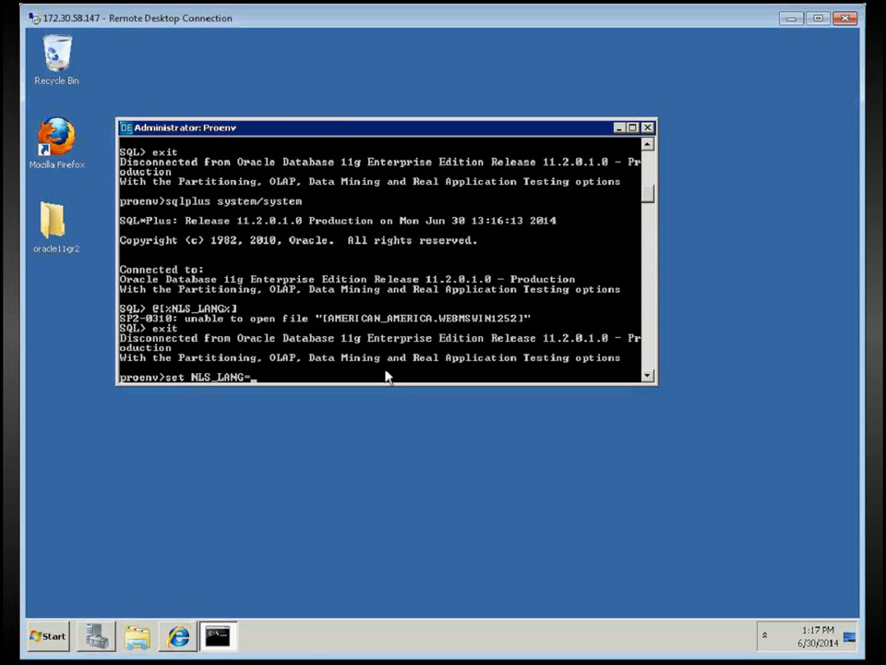
right_click(386, 376)
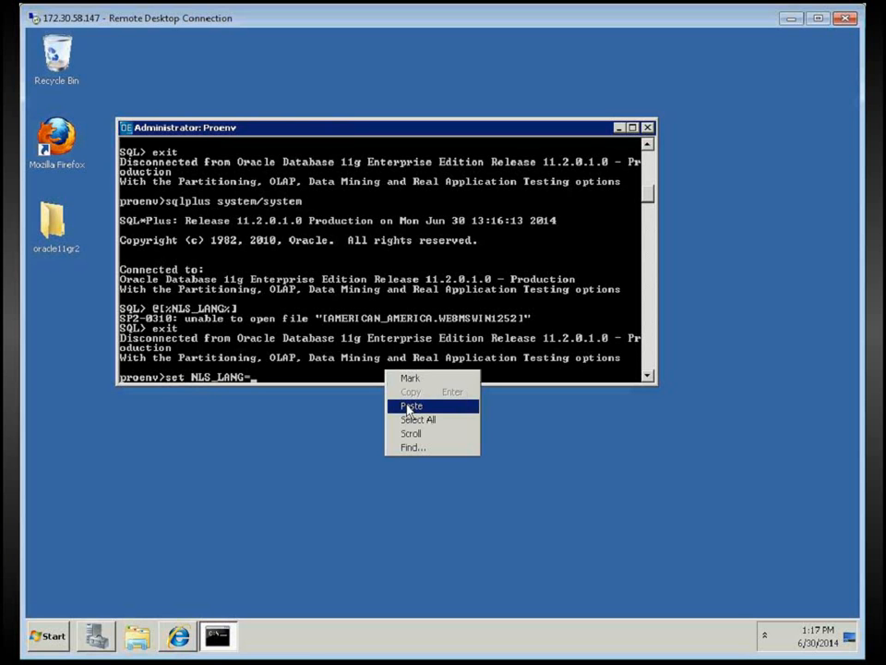
click(409, 406)
key(Return)
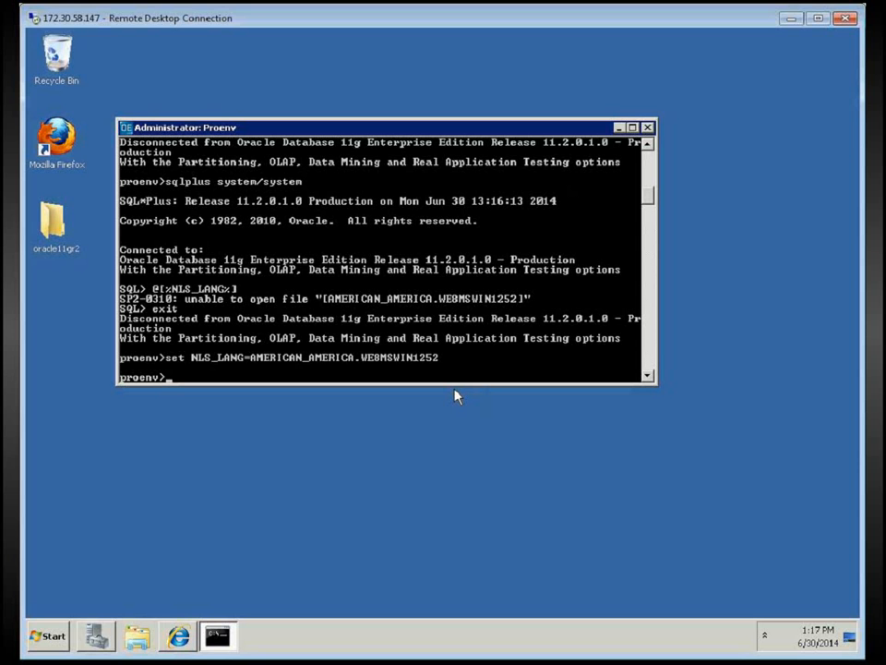
Create sports2000 with prodb, then launch prowin32 sports2000 -1 -p _admin
text(prodb sports2000)
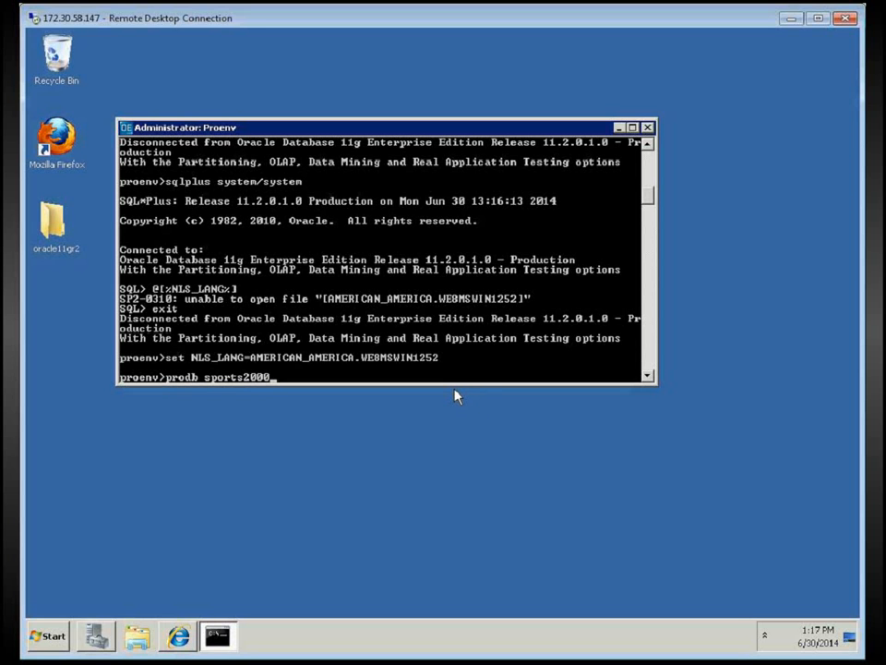
text( sports2000)
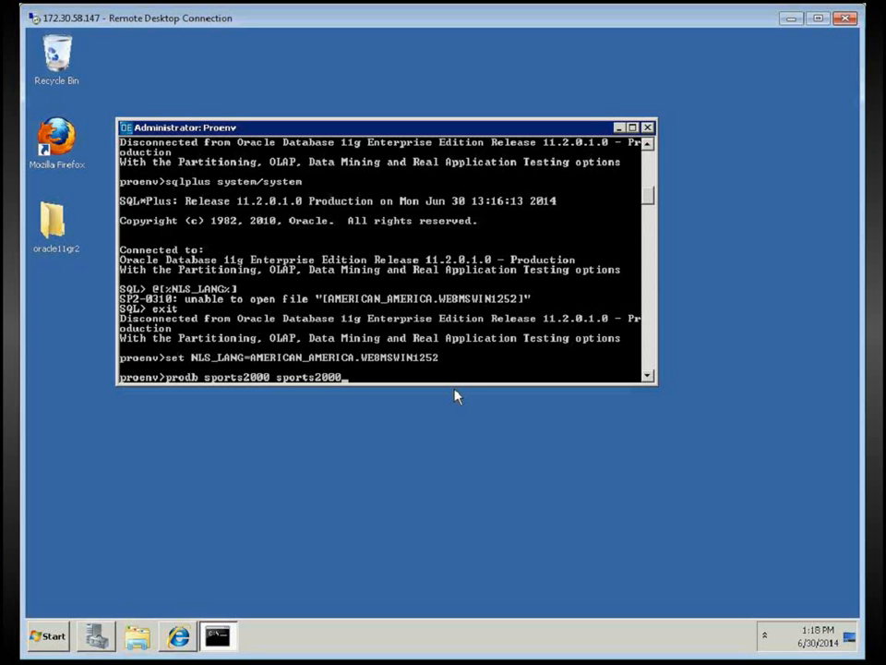
key(Return)
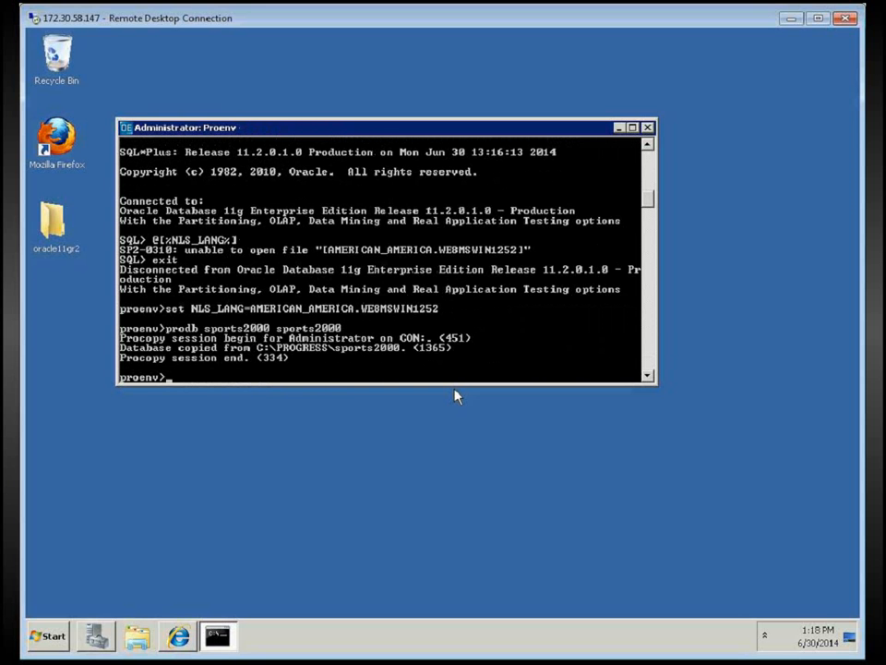
text(prowin32 sports2000)
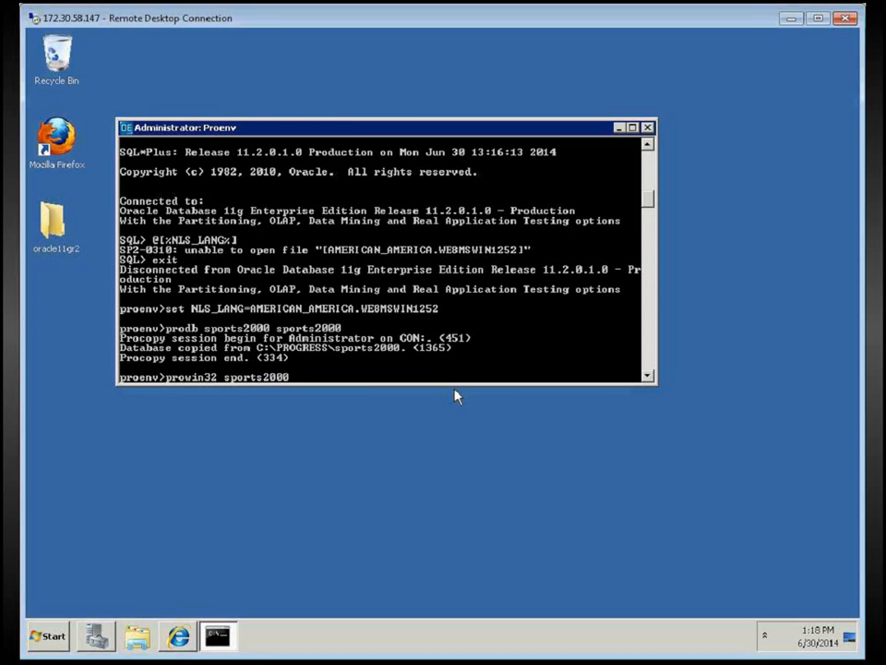
text( -1 -p _admin)
key(Return)
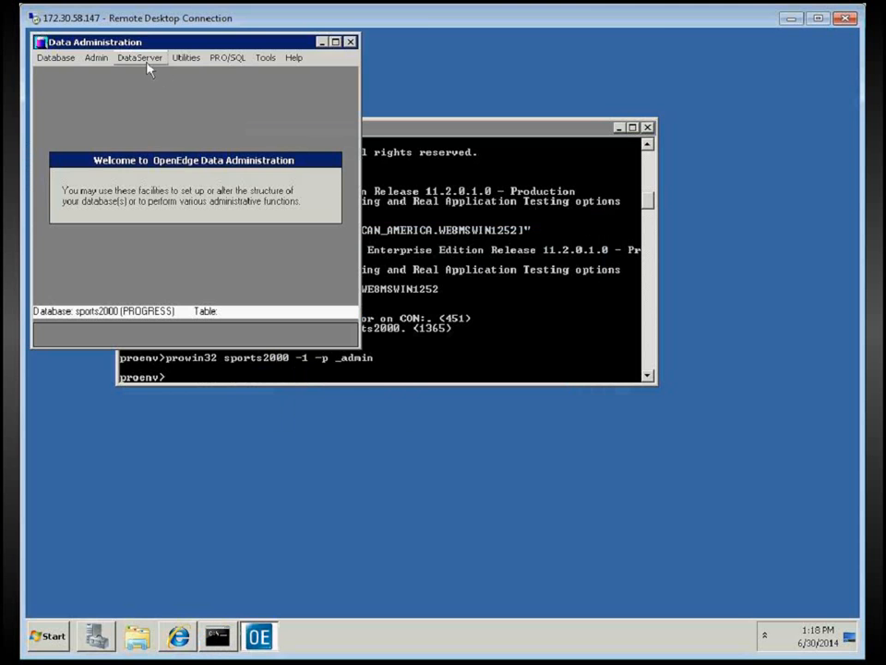
Open the OpenEdge DB to ORACLE conversion from DataServer's ORACLE schema migration tools
click(139, 57)
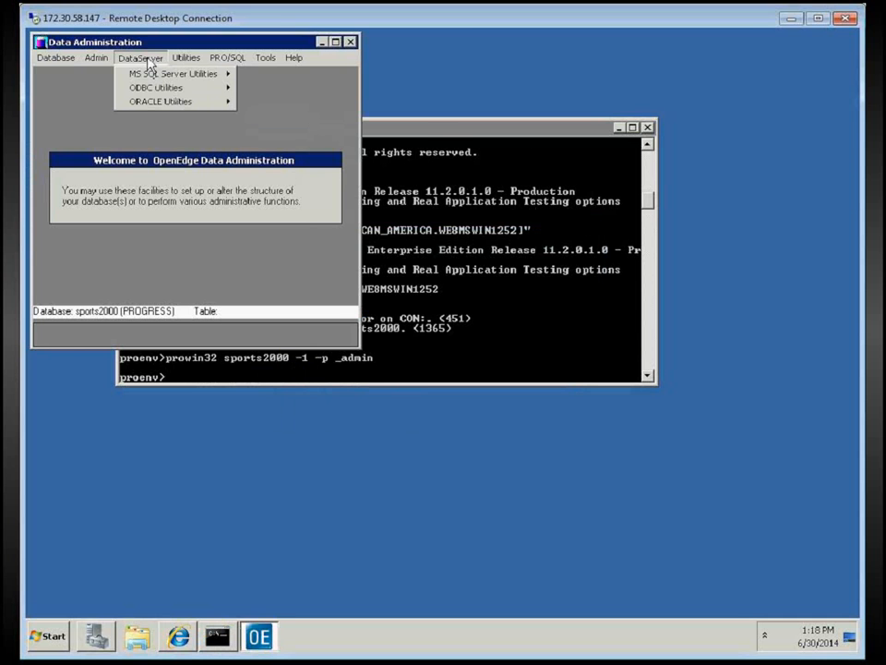
mouse_move(158, 101)
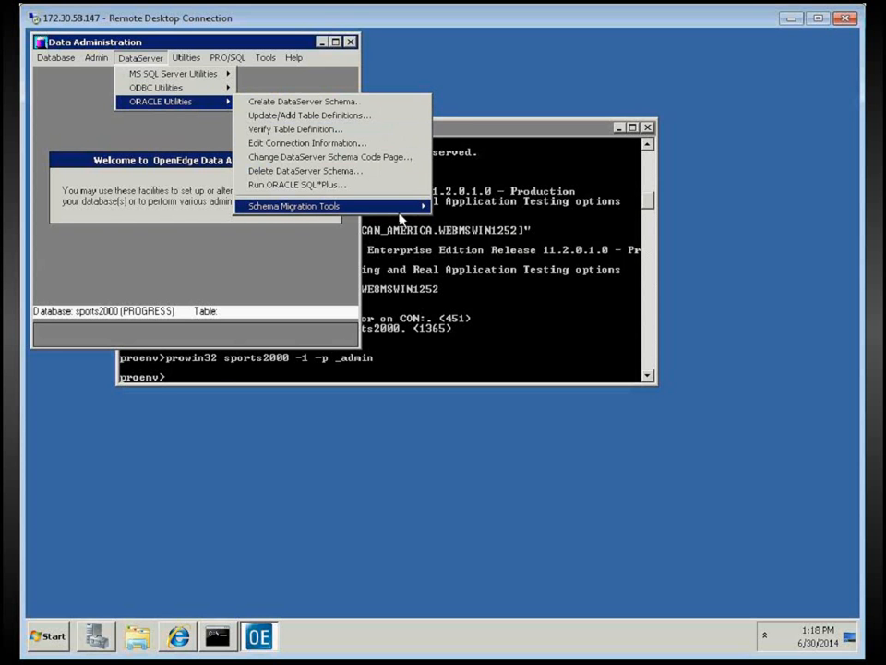
mouse_move(416, 207)
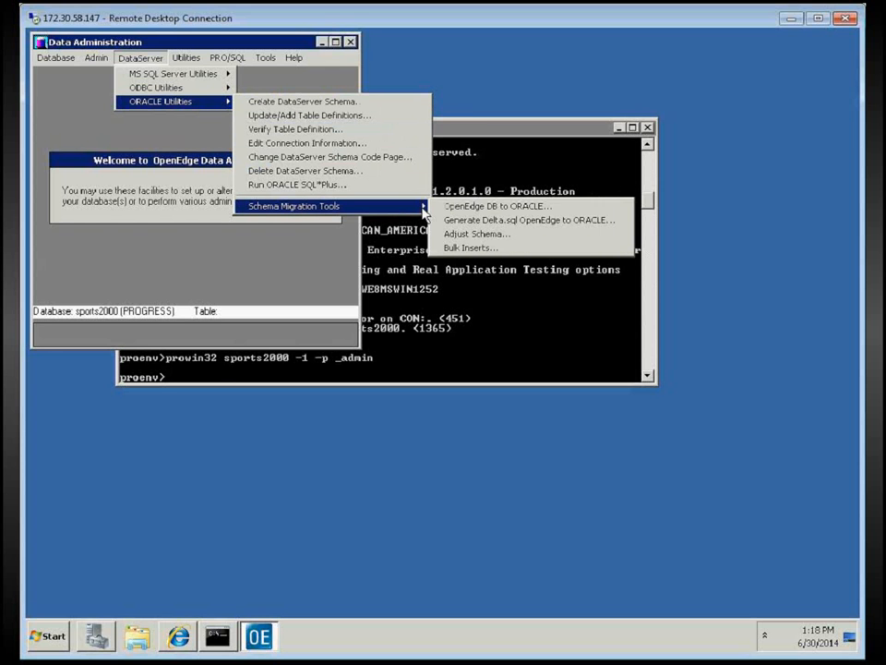
click(485, 207)
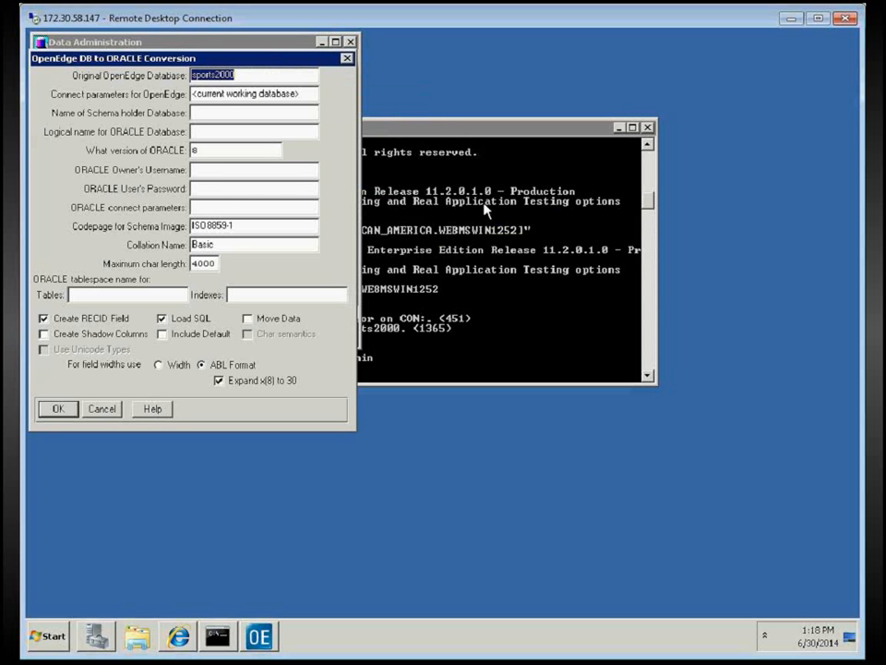
Set the schema holder name to osh and ORACLE version to 11
click(224, 112)
text(osh)
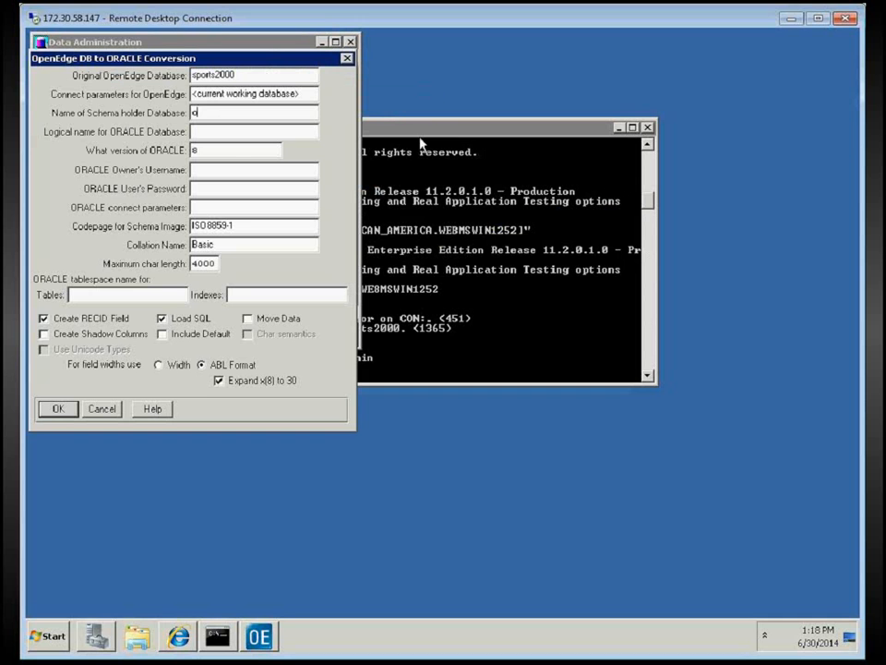
click(229, 133)
key(Tab)
text(11)
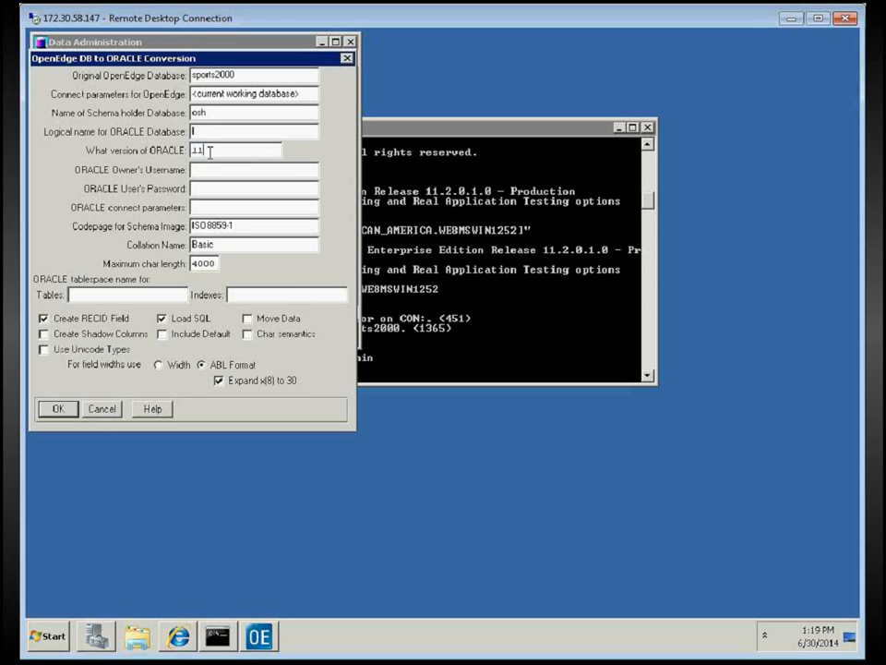
Enter ORACLE user demo with its password, connect parameters -U demo, and uncheck Load SQL
click(237, 170)
text(demo)
key(Tab)
text(demo)
key(Tab)
text(-U)
text(mak)
key(BackSpace)
key(BackSpace)
key(BackSpace)
text(demo)
click(162, 319)
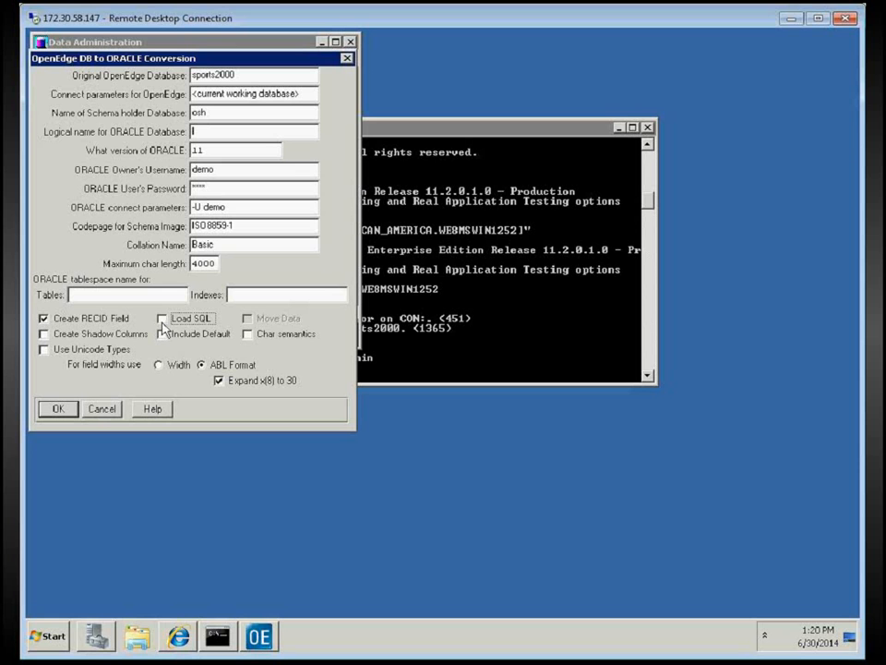
Re-check Load SQL and check Move Data
click(163, 319)
click(249, 320)
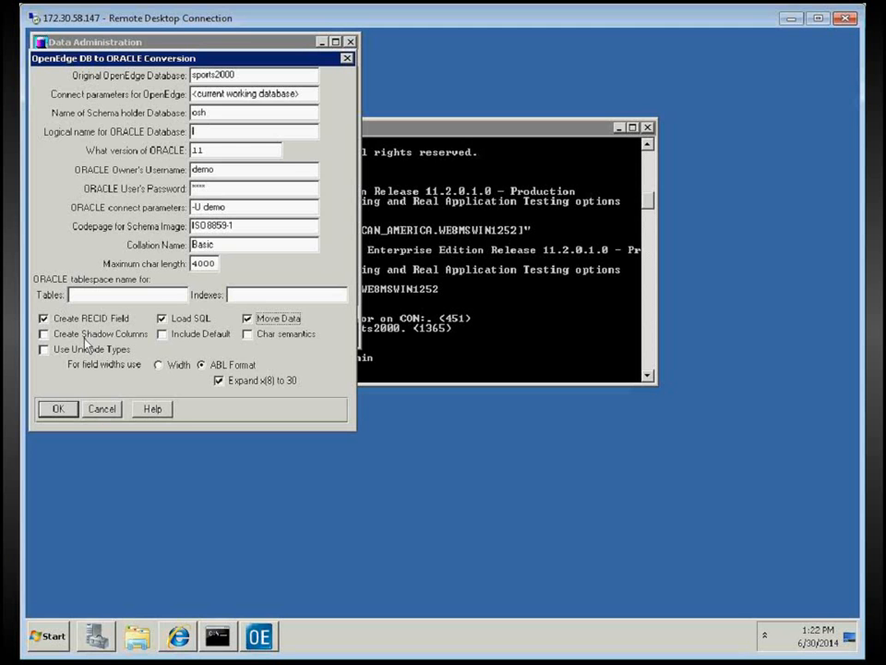
Check Include Default and base field widths on Width instead of ABL Format
click(161, 335)
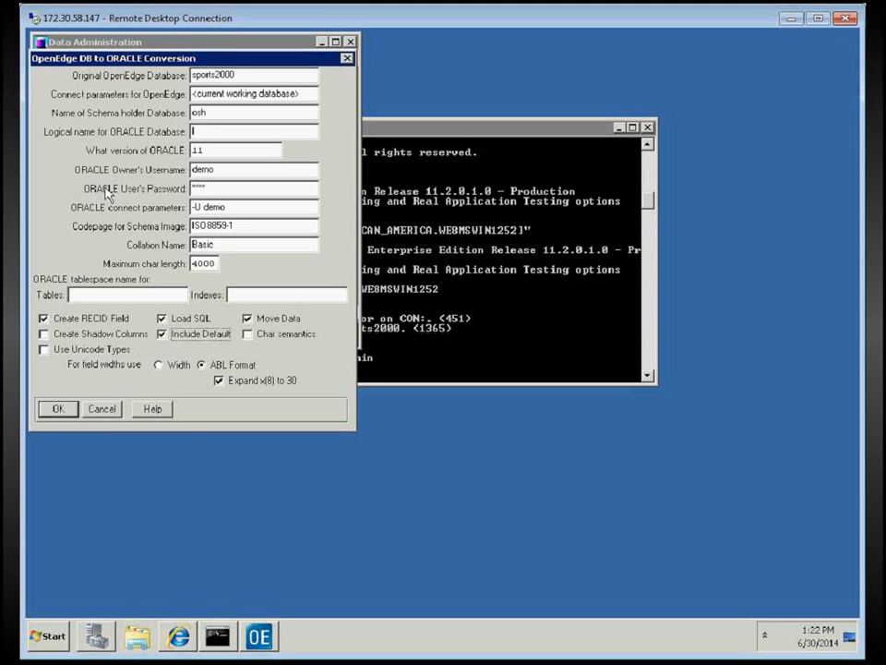
click(160, 368)
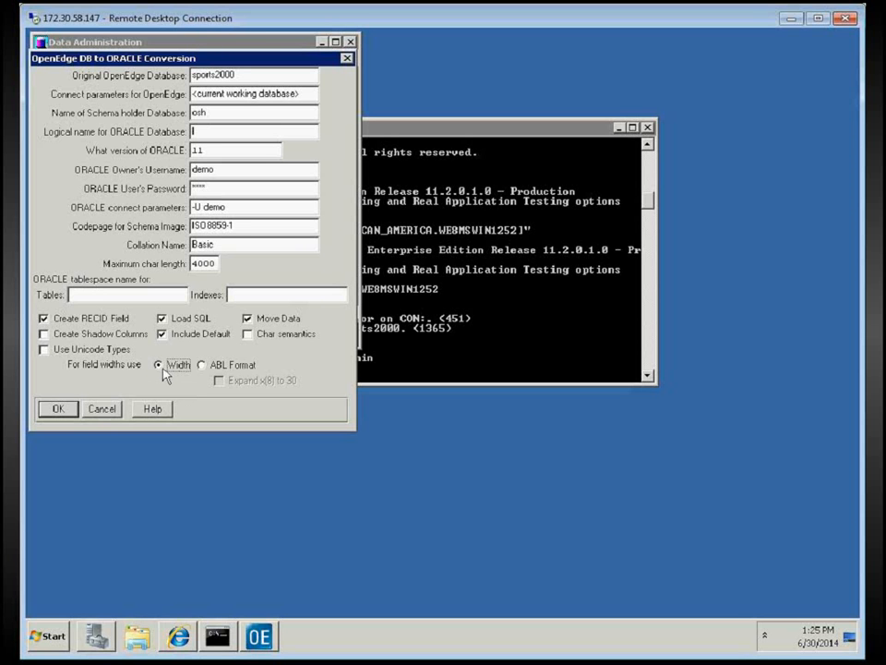
Run the conversion and acknowledge the completion notices, ending with the cl.p message
click(61, 412)
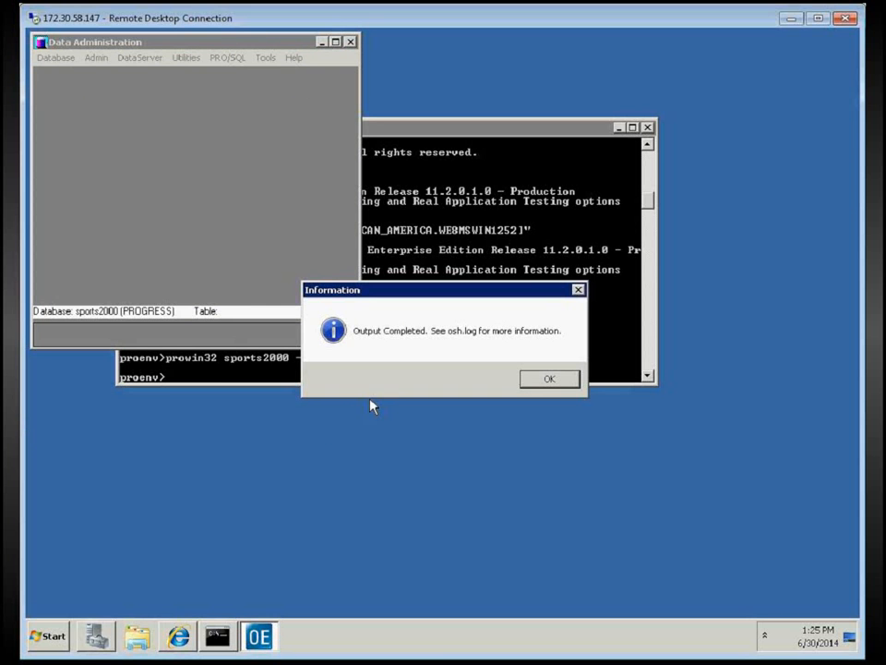
click(548, 382)
click(550, 381)
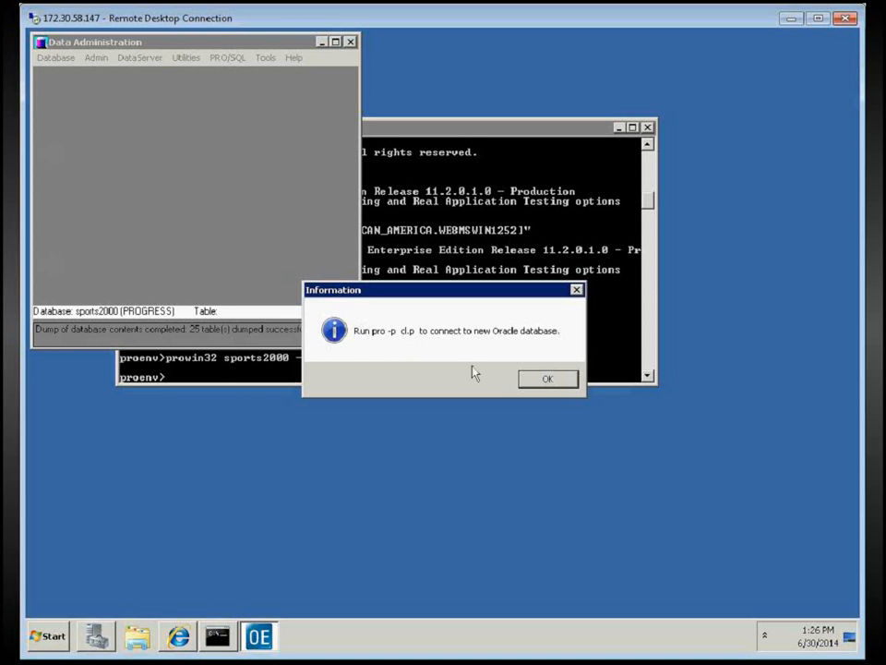
click(545, 385)
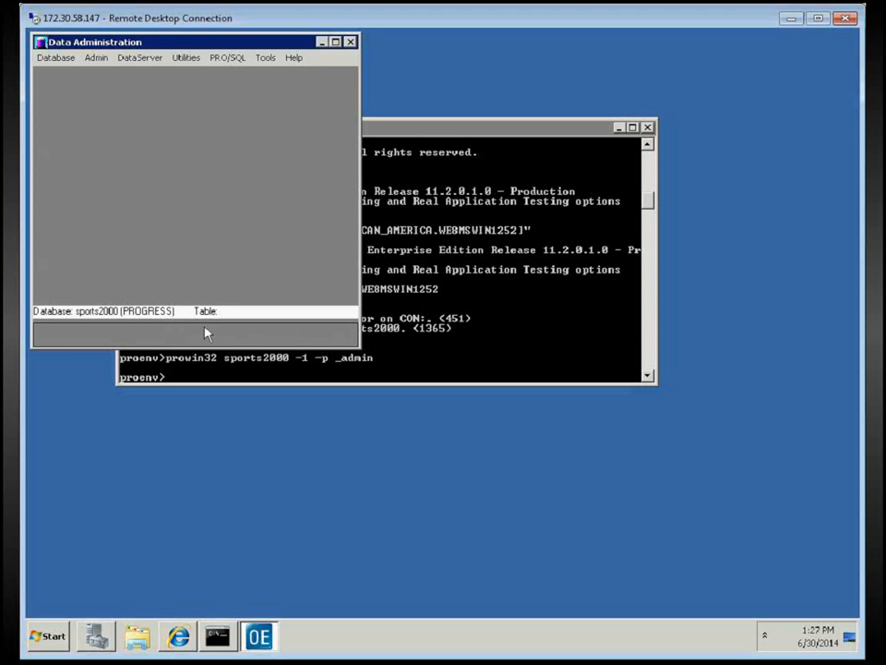
Close Data Administration and open cl.p in Notepad from the Proenv prompt with notepad cl.p
click(351, 42)
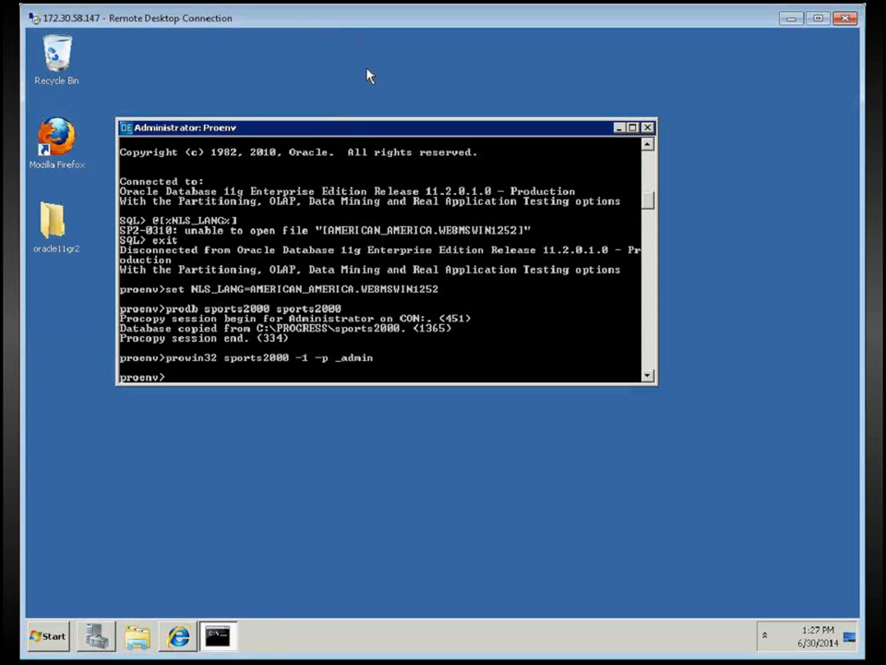
text(notepad cl.p)
key(Return)
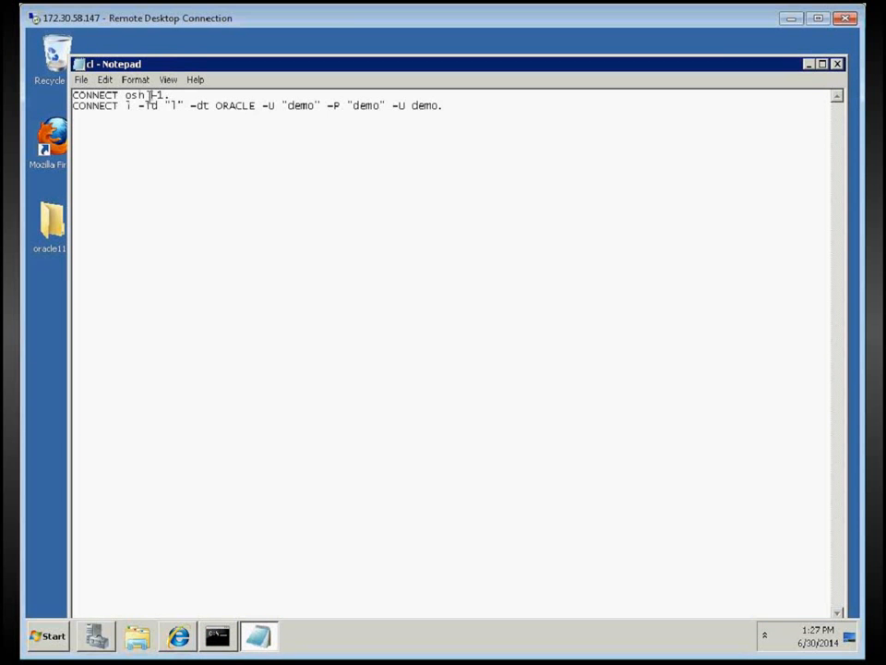
Review the two CONNECT statements in cl.p, including the -1 option, then close Notepad unchanged
drag(150, 95, 183, 95)
drag(463, 107, 72, 94)
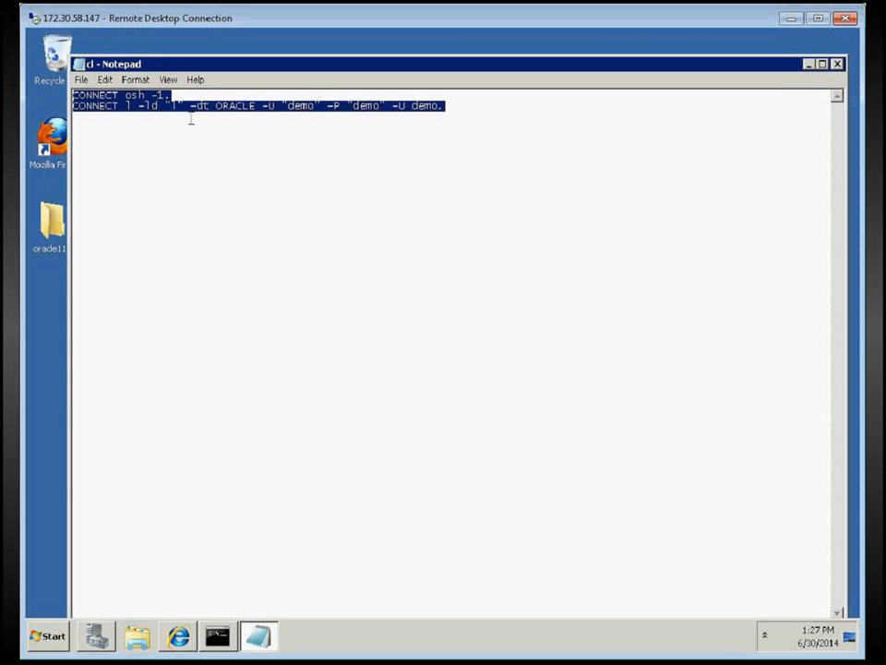
click(190, 119)
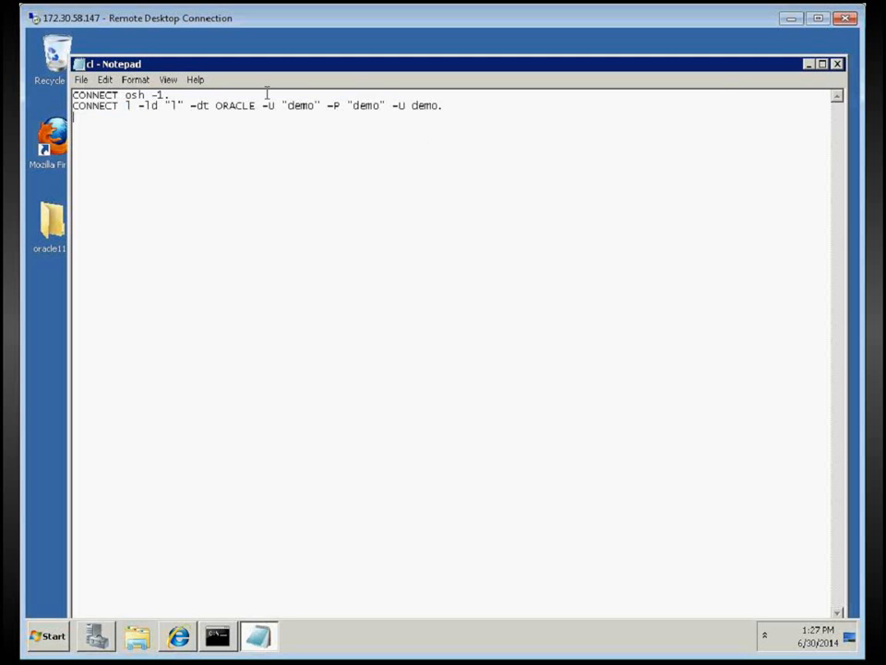
click(837, 65)
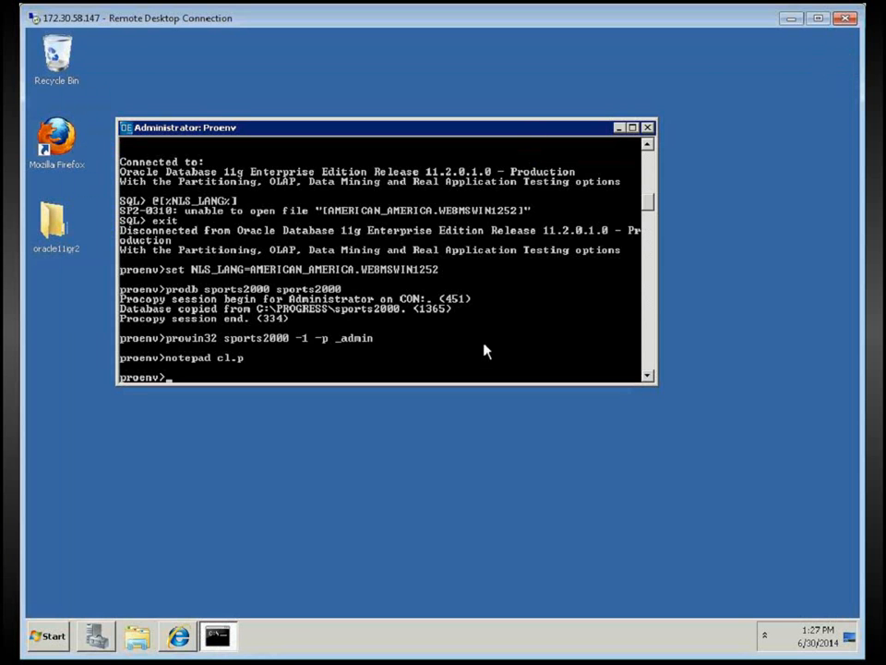
Run prowin32 -p cl.p to start OpenEdge and open the Procedure Editor
text(prowin32)
text(-p cl.p)
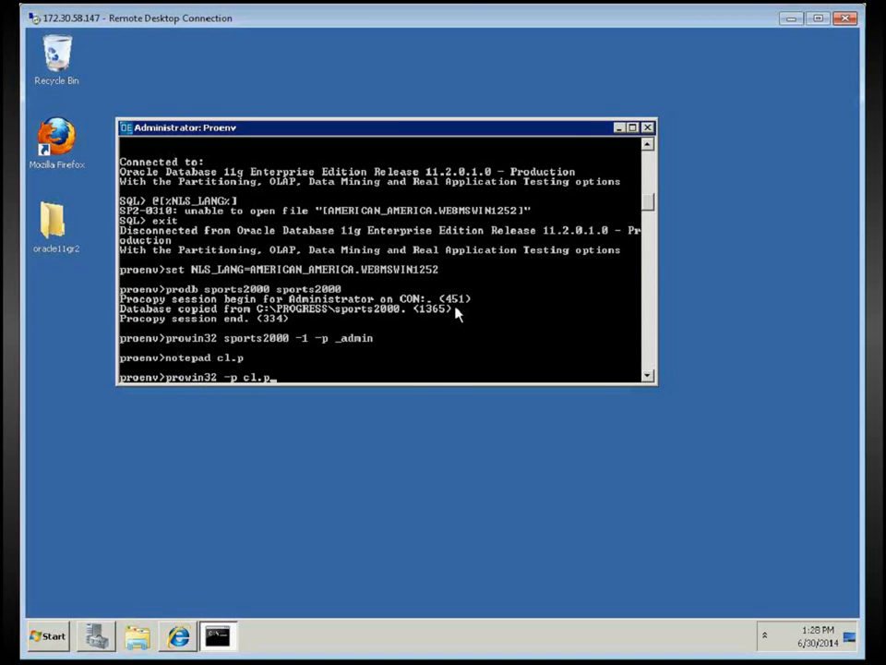
key(Return)
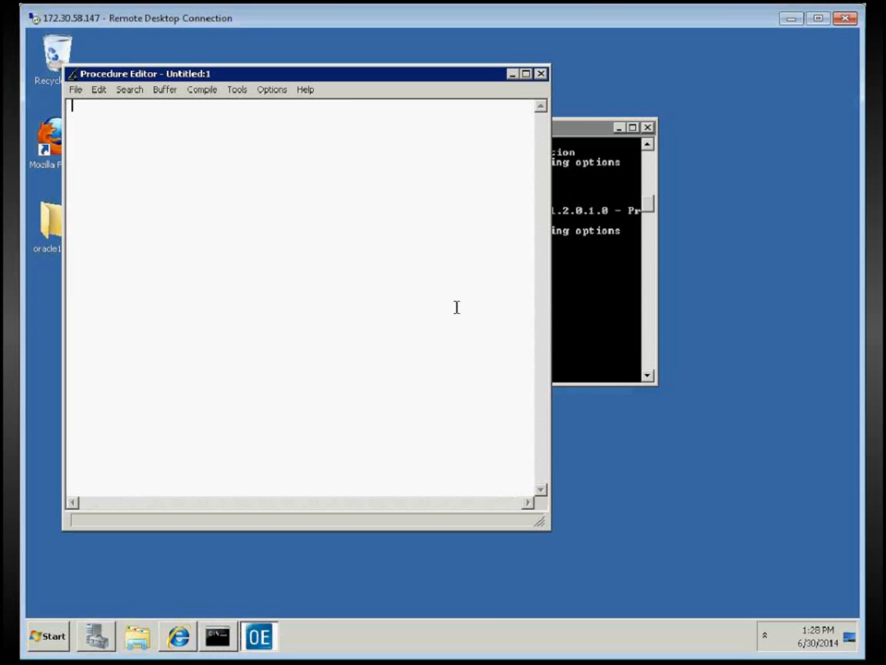
Launch the Data Dictionary from Tools, scroll the l(osh) tables and select Customer
click(237, 90)
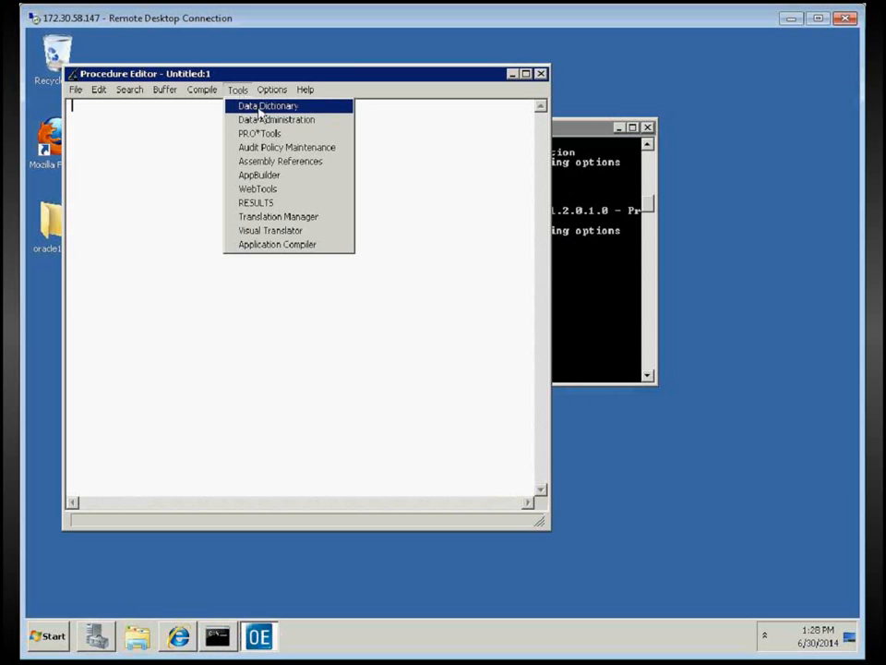
click(261, 105)
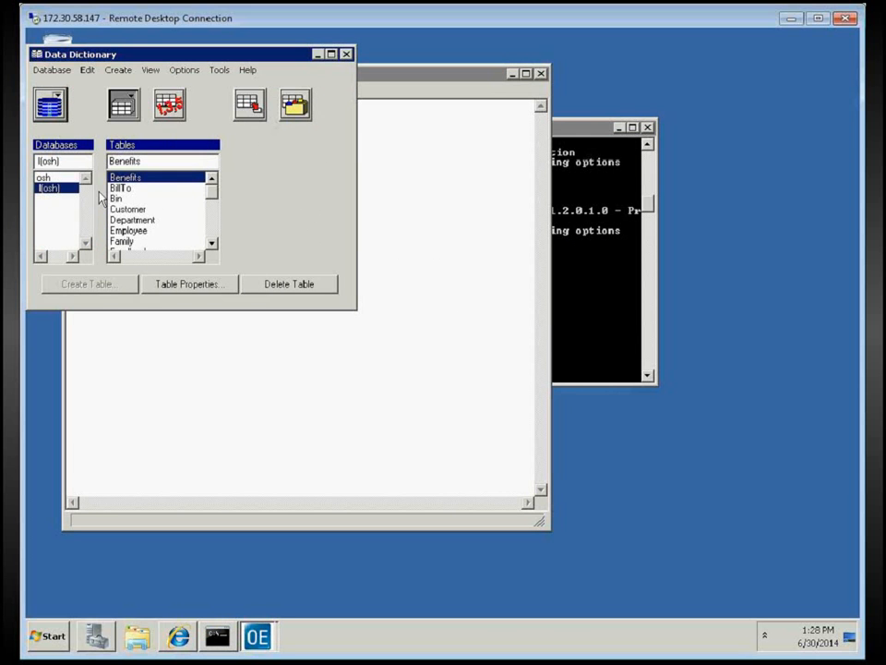
scroll(206, 197, down, 7)
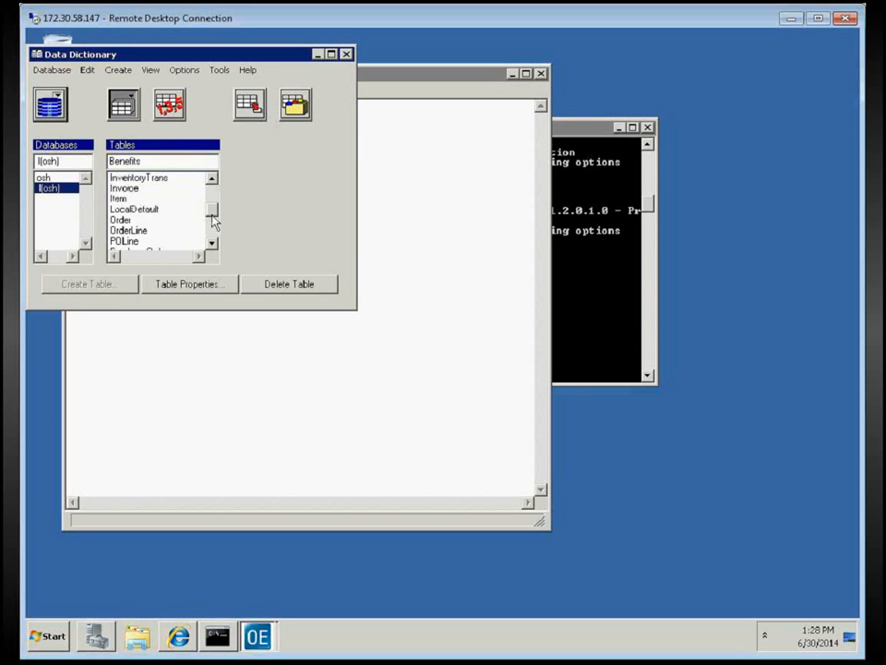
drag(214, 229, 224, 198)
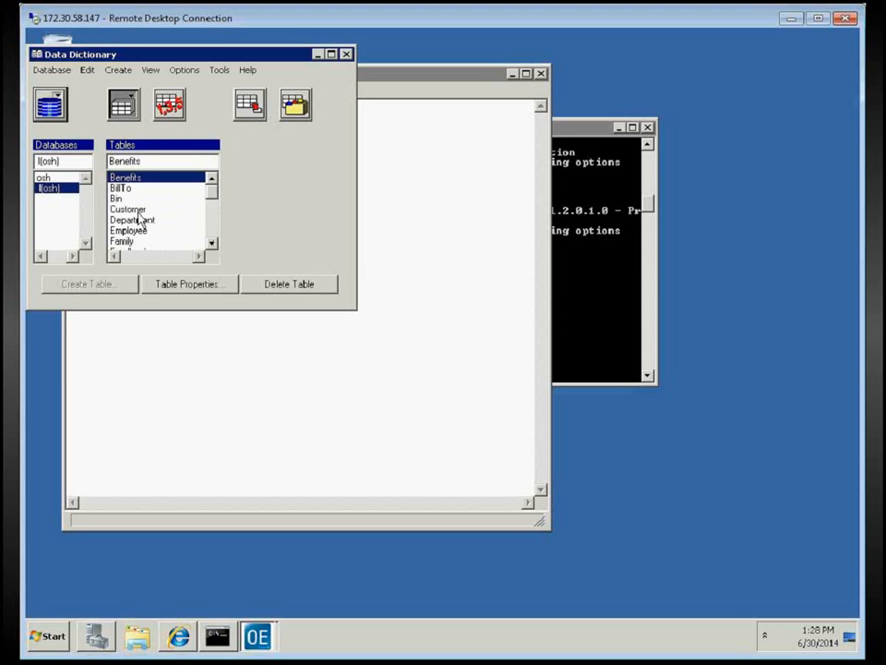
click(166, 209)
click(213, 284)
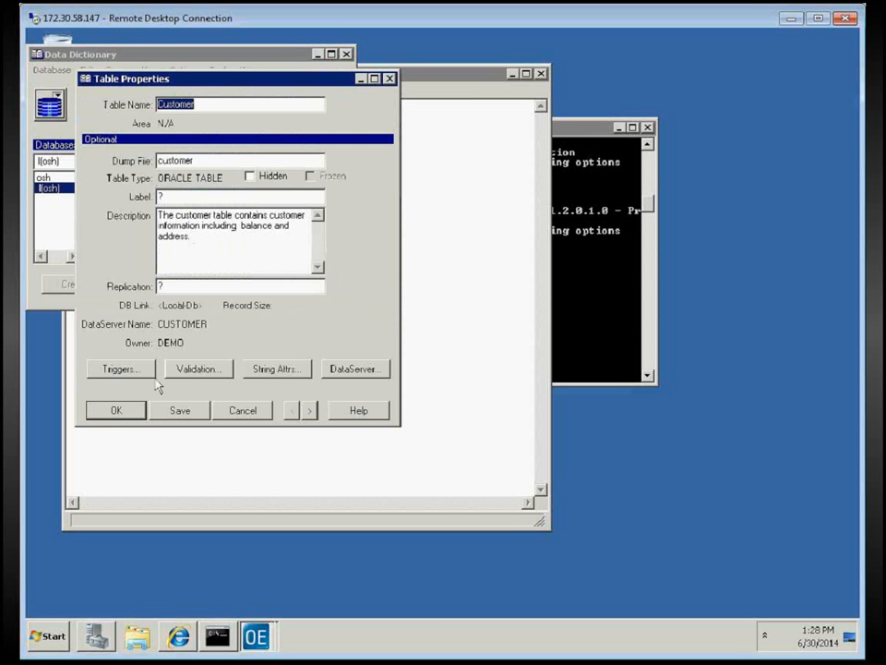
click(128, 370)
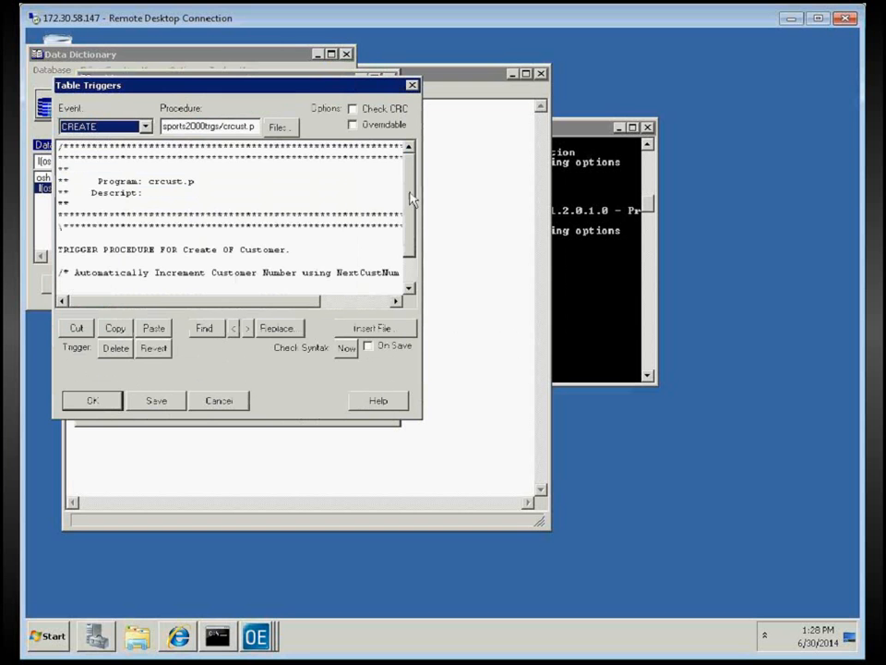
drag(409, 192, 411, 167)
click(229, 406)
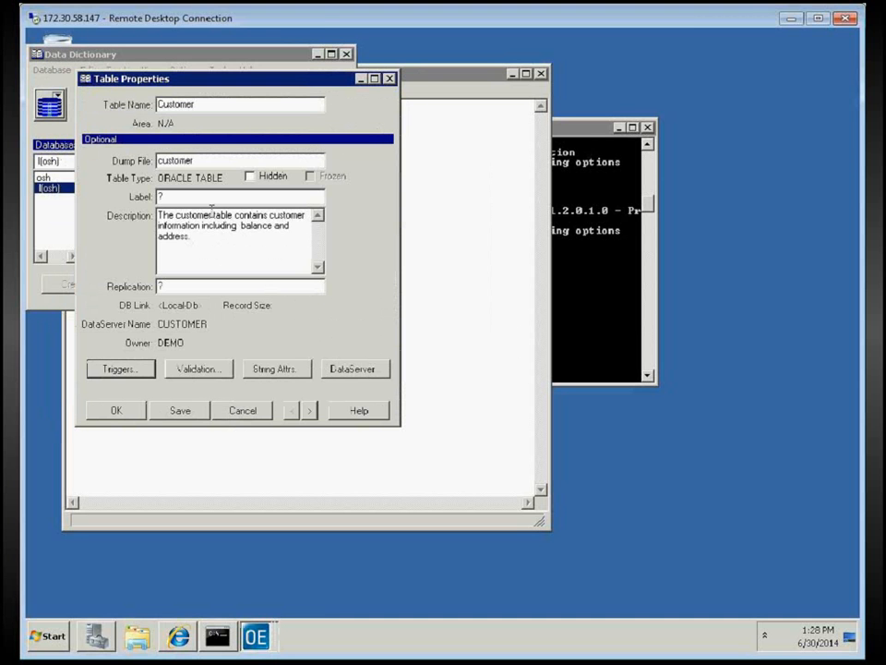
drag(159, 215, 289, 250)
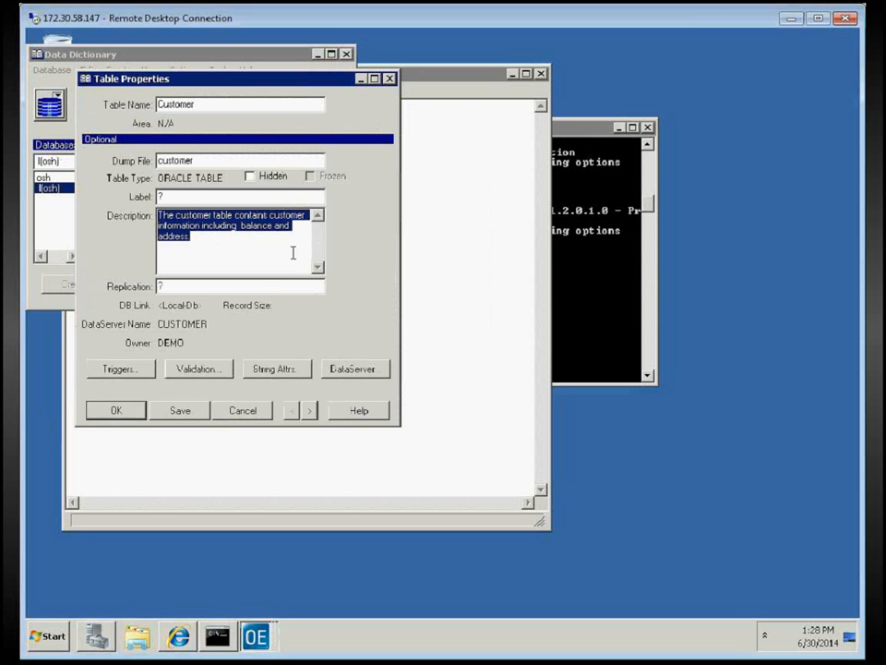
click(252, 418)
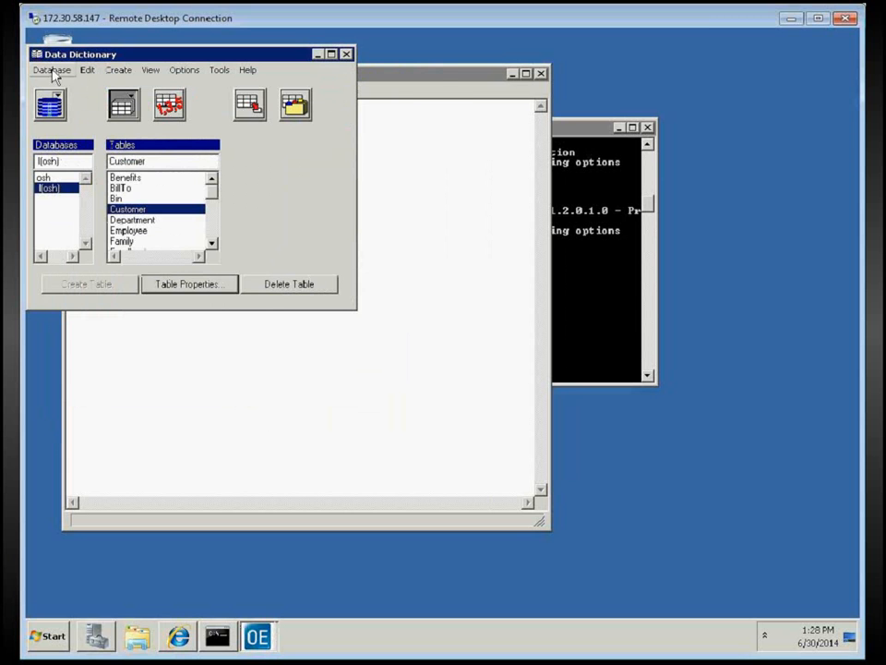
Switch to Data Administration and set the ORACLE database as the working database
click(220, 72)
click(214, 99)
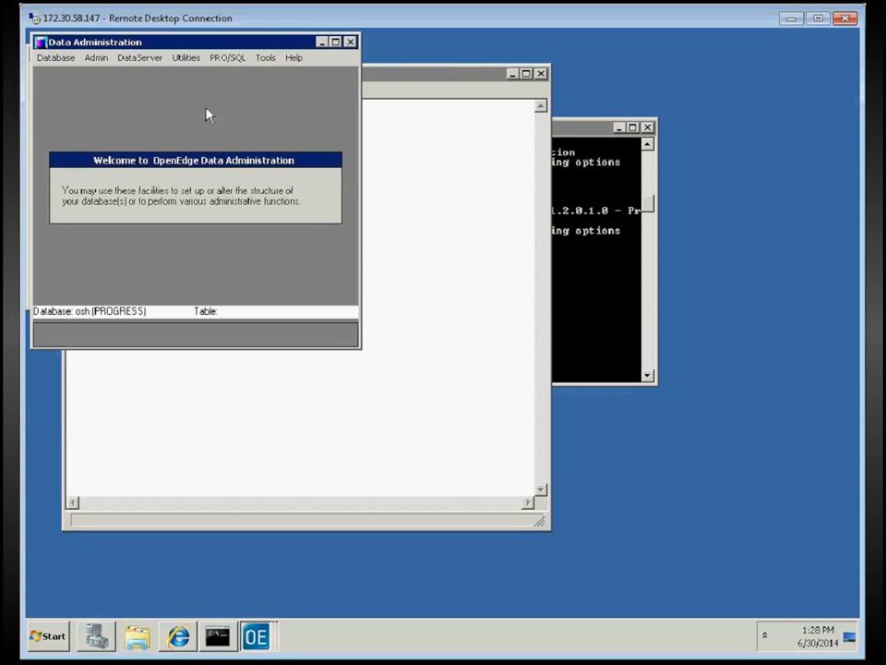
click(64, 59)
click(70, 74)
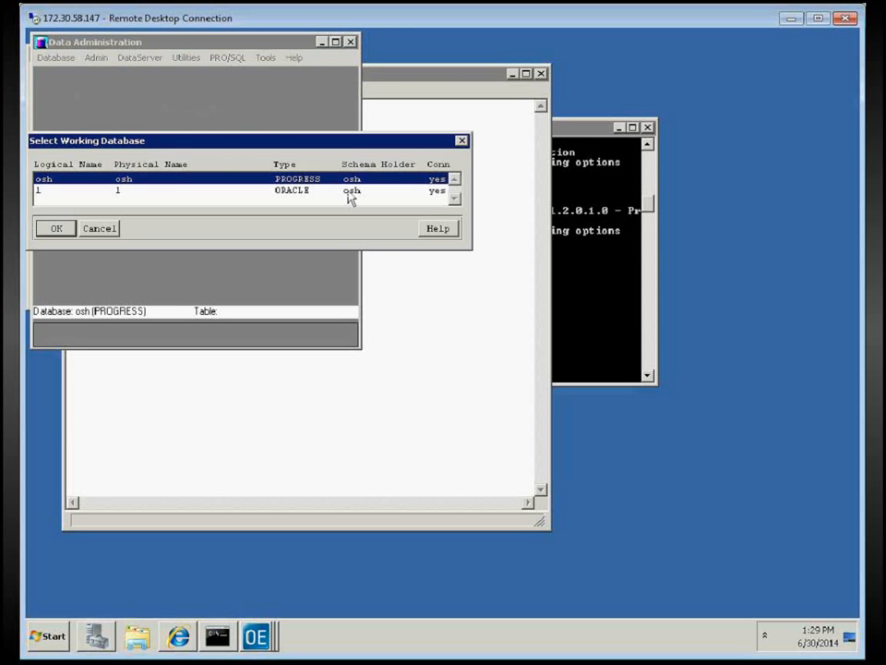
click(349, 193)
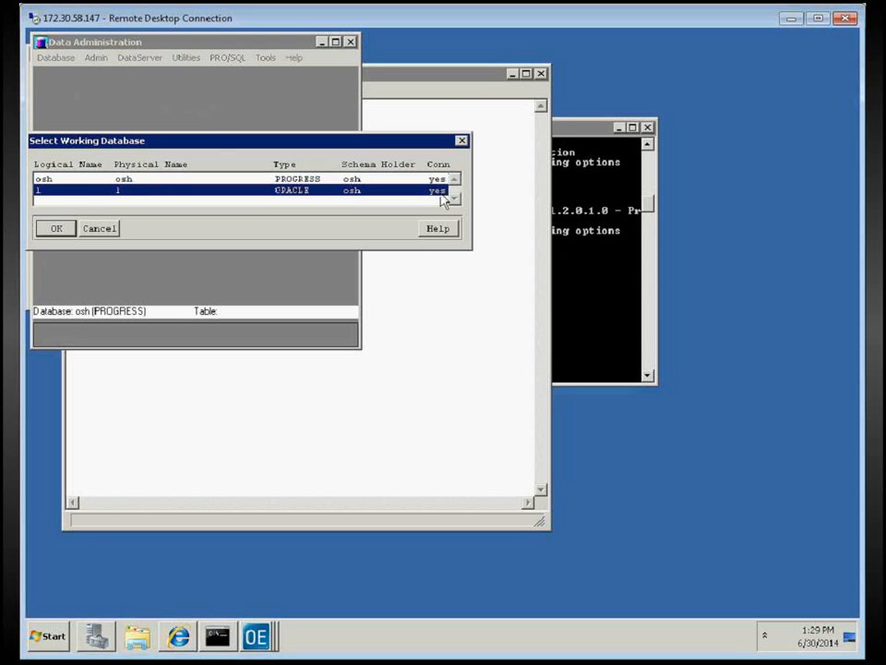
click(57, 229)
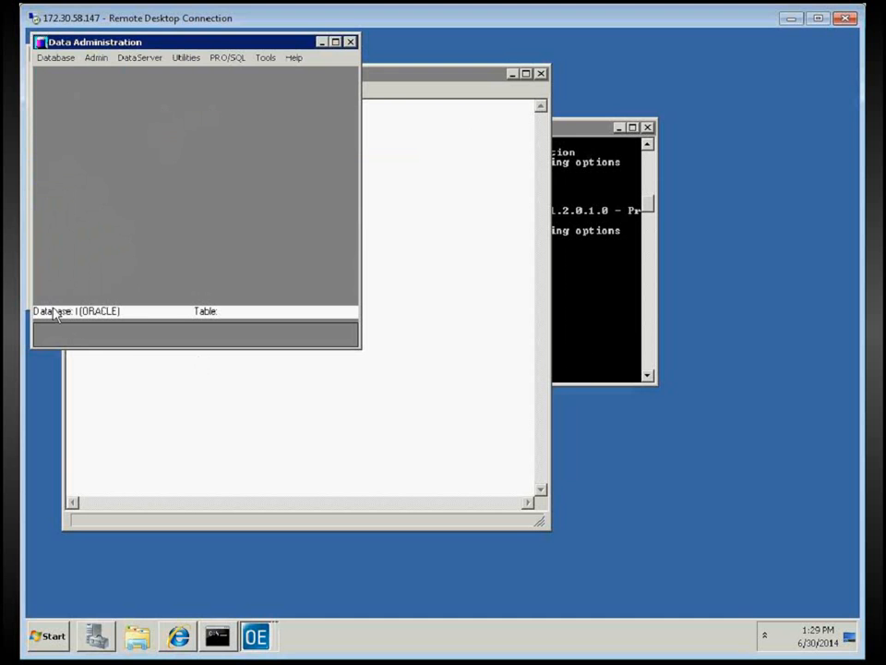
Reconfirm ORACLE as working database, then close Data Administration and the Data Dictionary
click(51, 61)
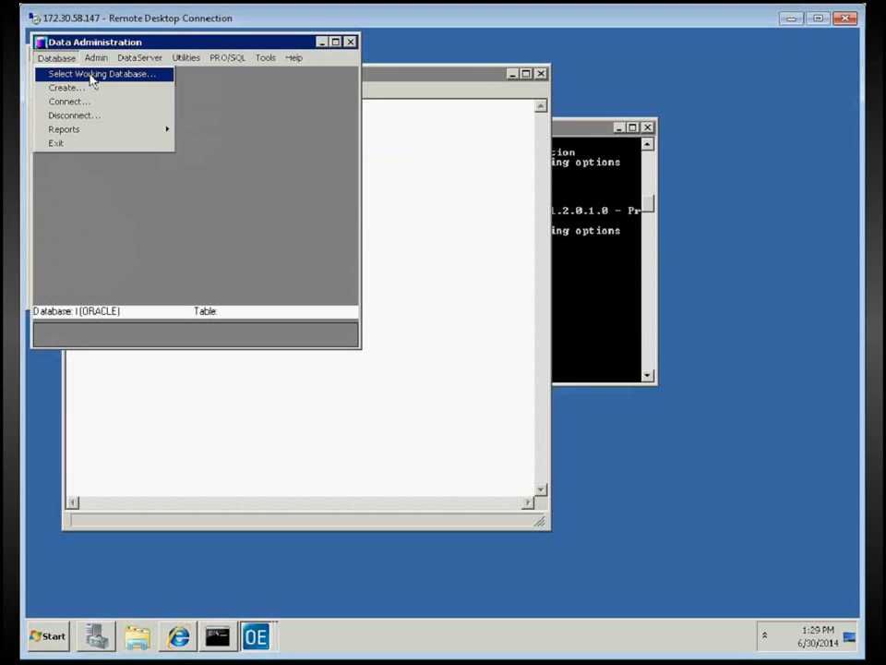
click(90, 75)
click(126, 181)
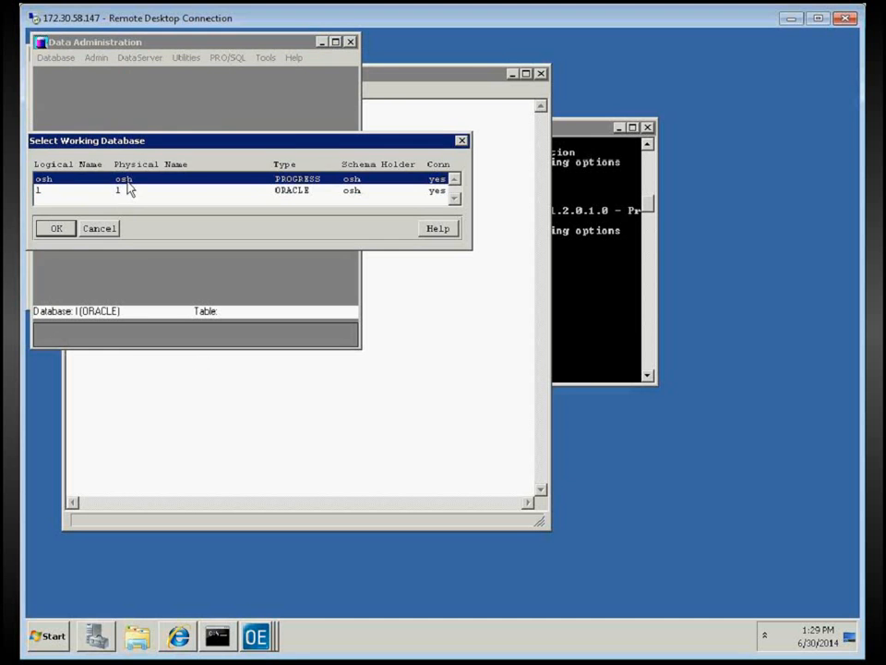
click(119, 193)
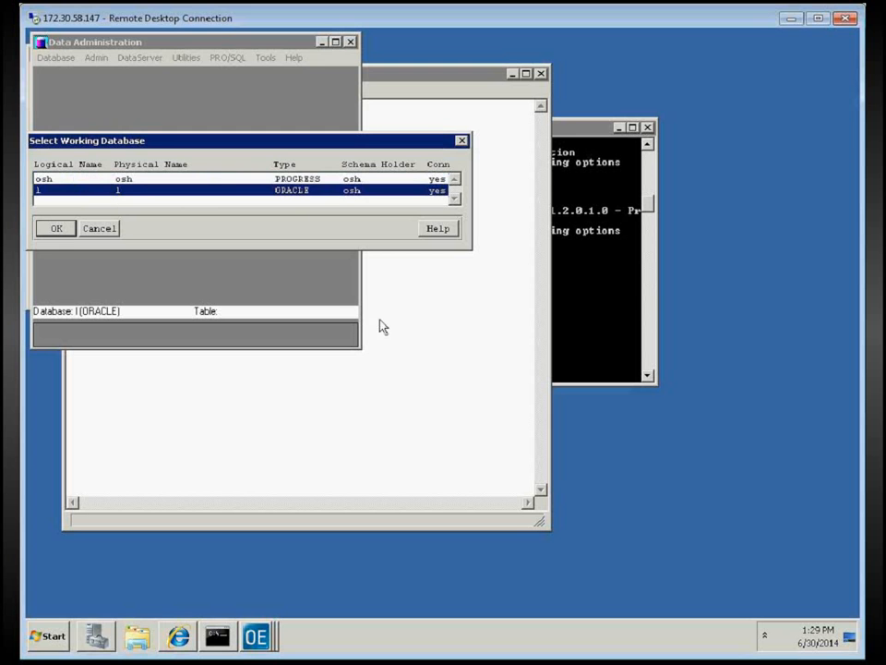
click(71, 237)
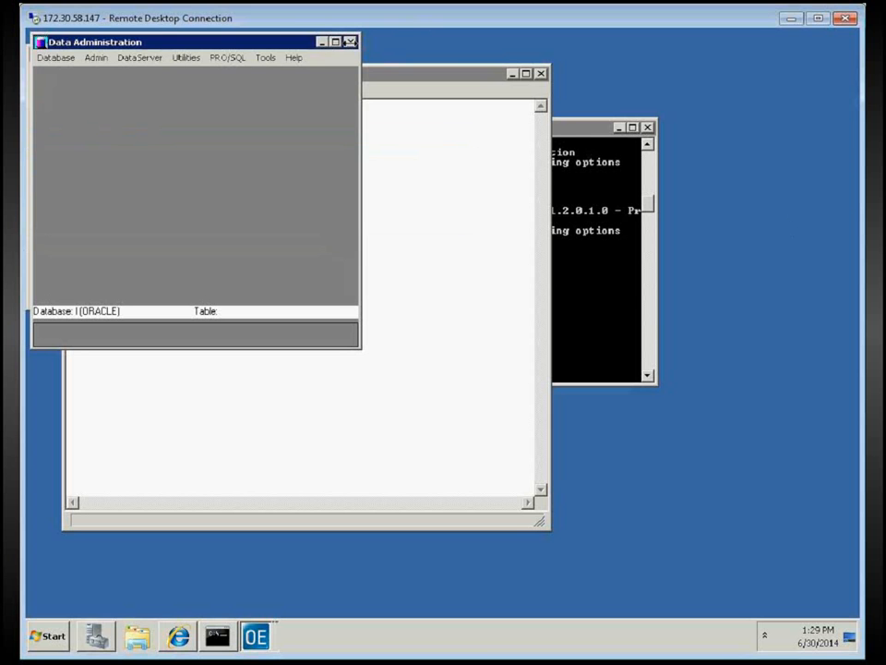
click(350, 42)
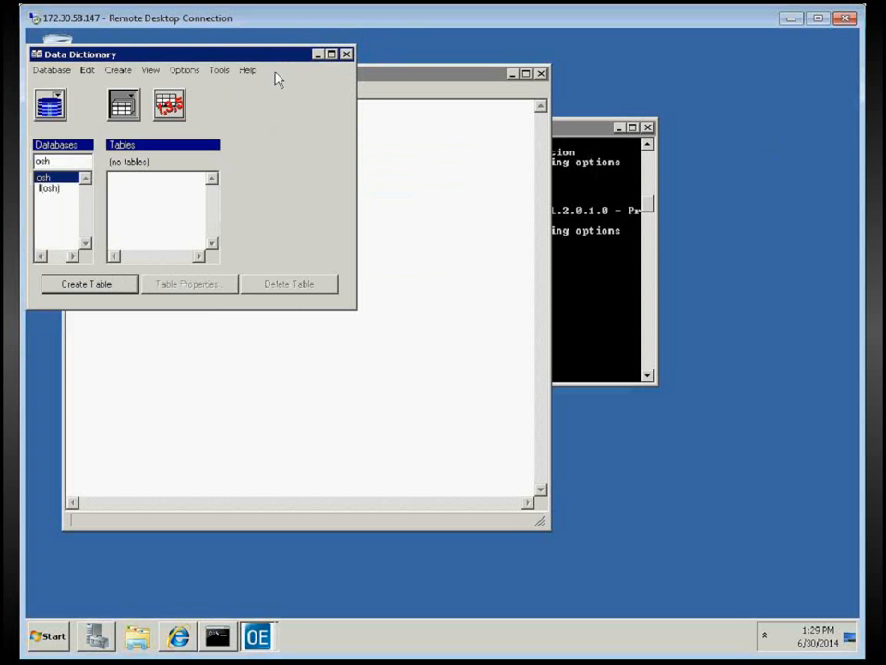
click(347, 54)
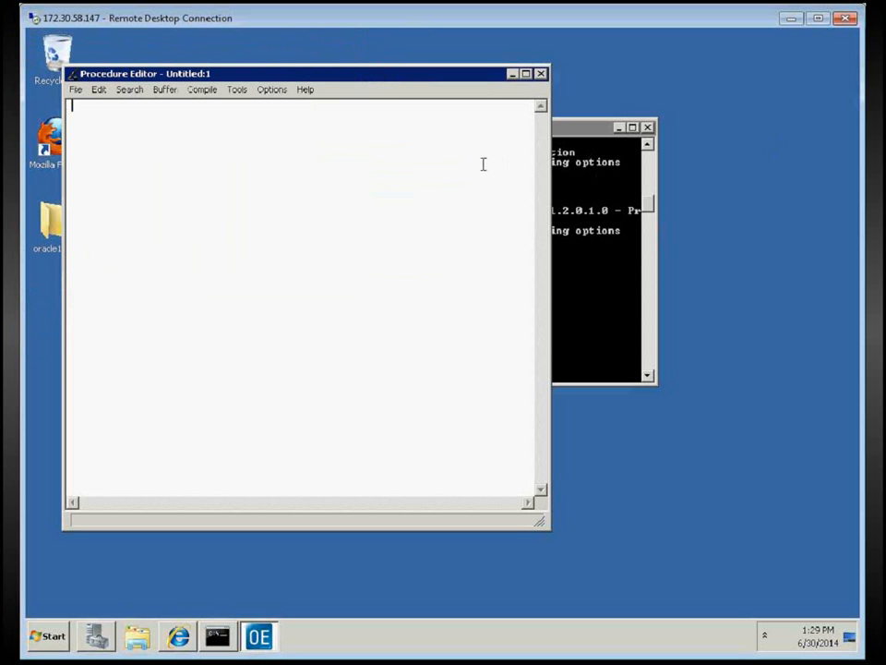
Recall the sqlplus login, edit the credentials to reconnect to Oracle 11g, and enter describe customer;
click(594, 279)
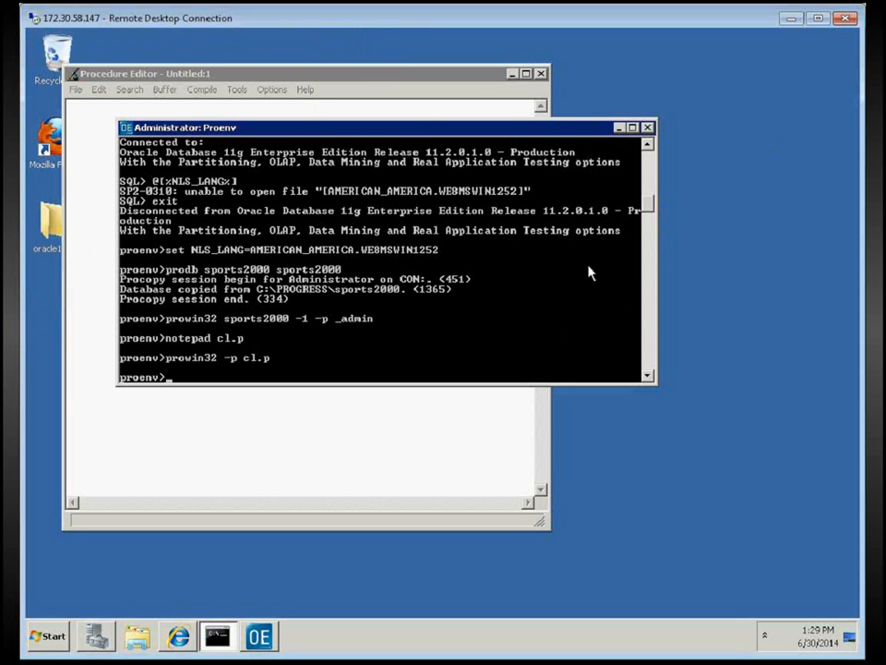
key(Up)
key(Up)
key(Up)
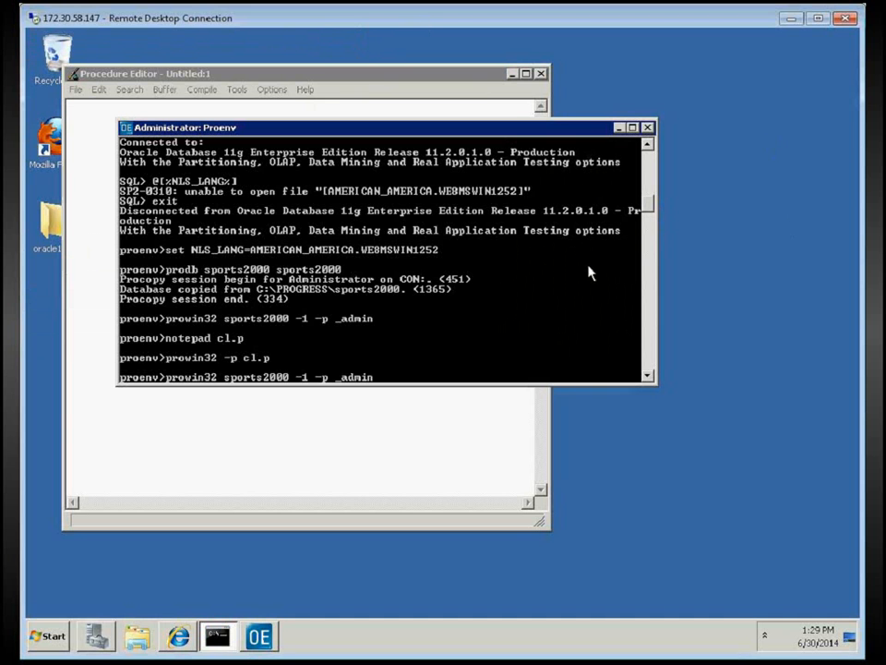
key(Up)
key(Up)
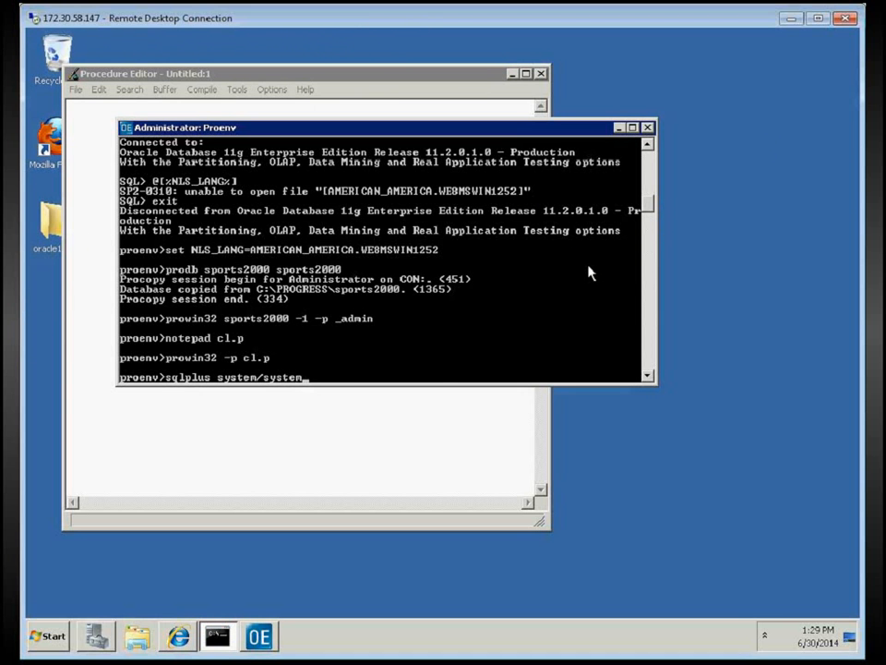
key(BackSpace)
key(BackSpace)
key(BackSpace)
key(BackSpace)
key(BackSpace)
key(BackSpace)
key(BackSpace)
key(BackSpace)
key(BackSpace)
key(BackSpace)
key(BackSpace)
key(BackSpace)
key(BackSpace)
text(demo)
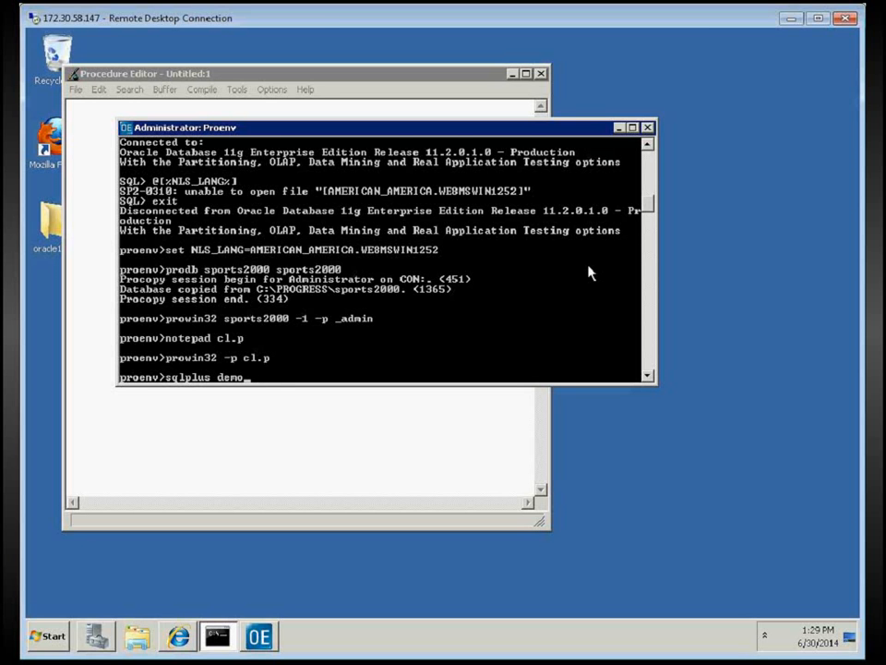
text(/demo)
key(Return)
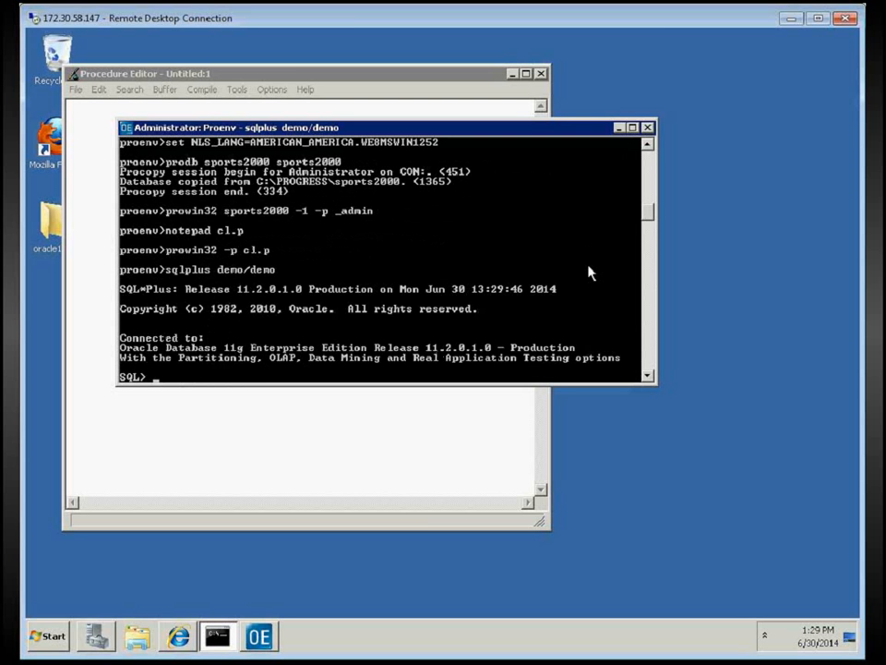
text(describe custome)
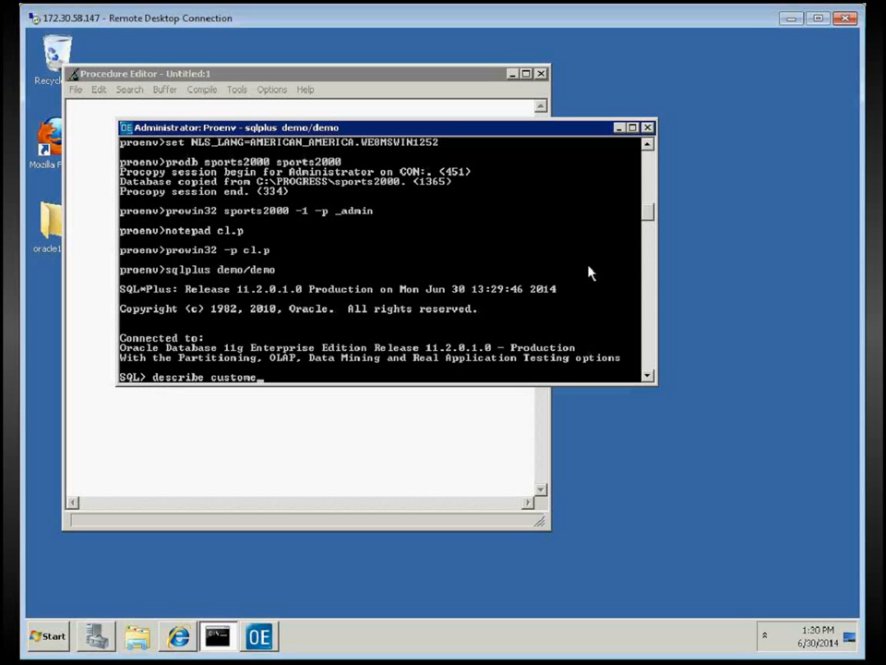
text(r;)
List the customer table's columns, count its 1117 rows, and exit SQL*Plus
key(Return)
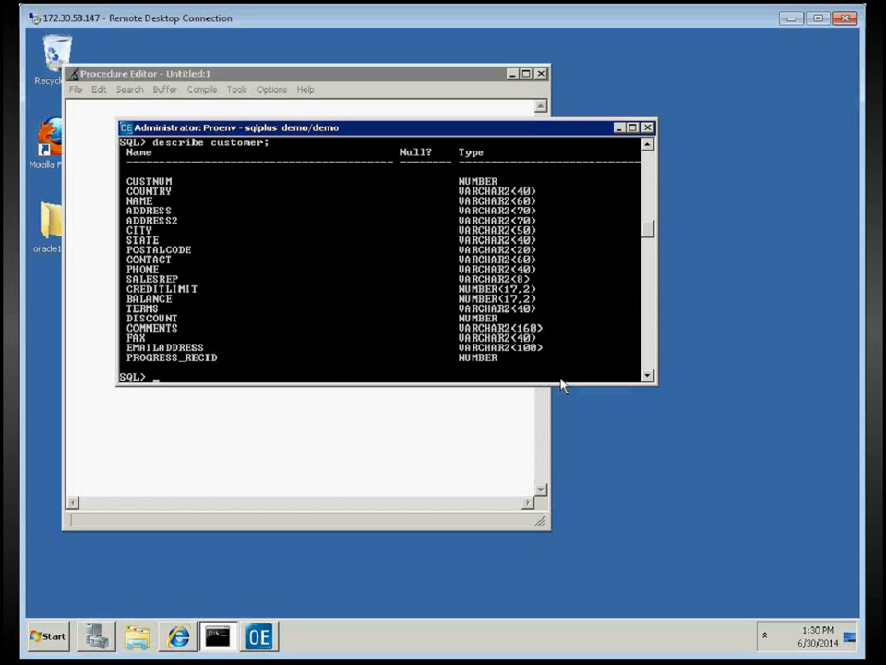
text(select count(*) f)
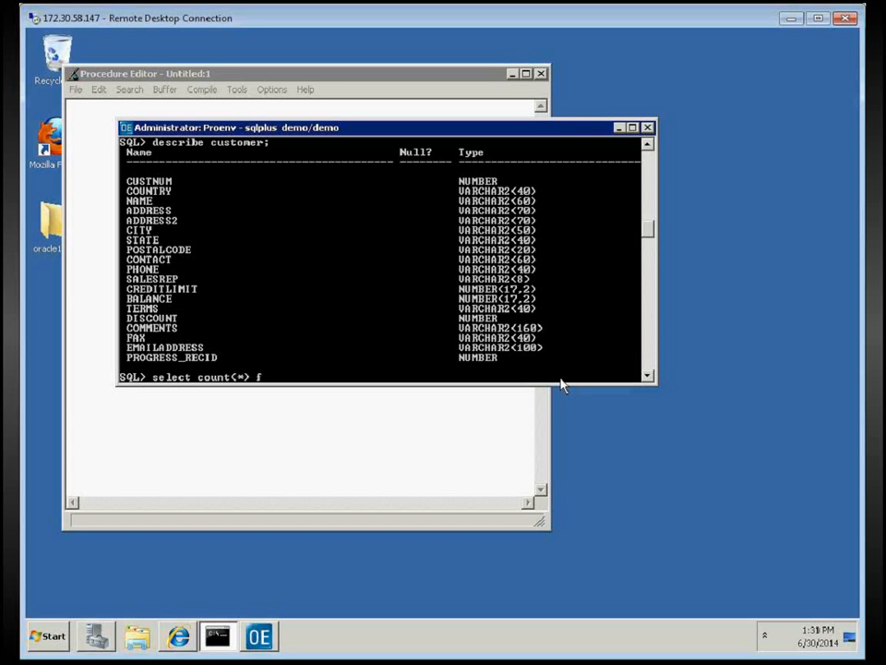
text(rom customer;)
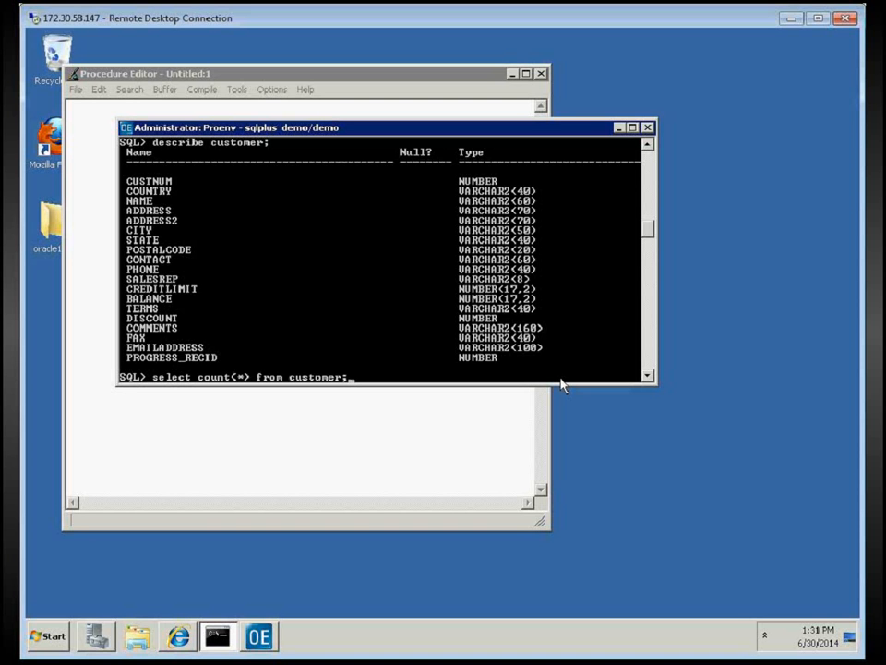
key(Return)
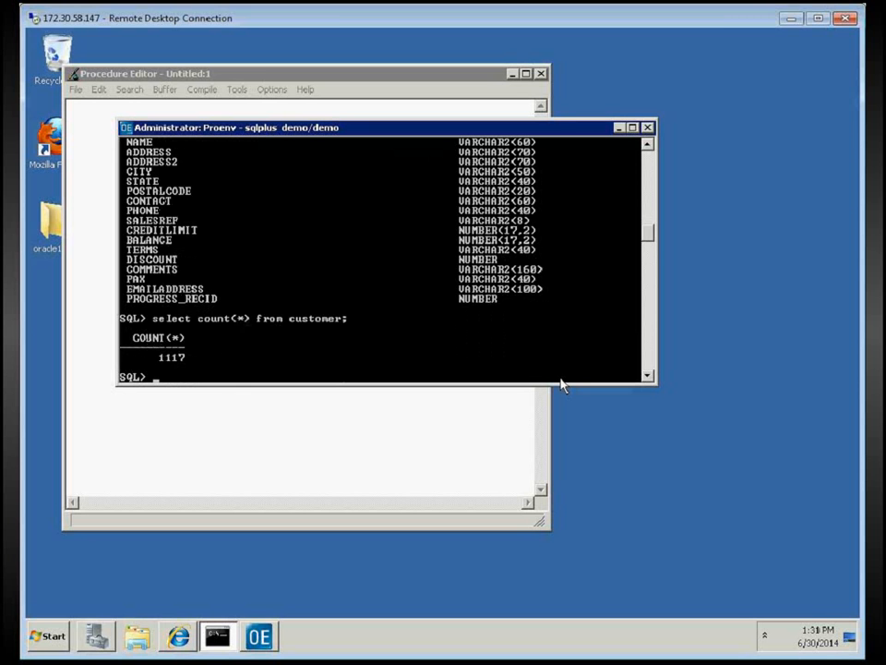
text(exit)
key(Return)
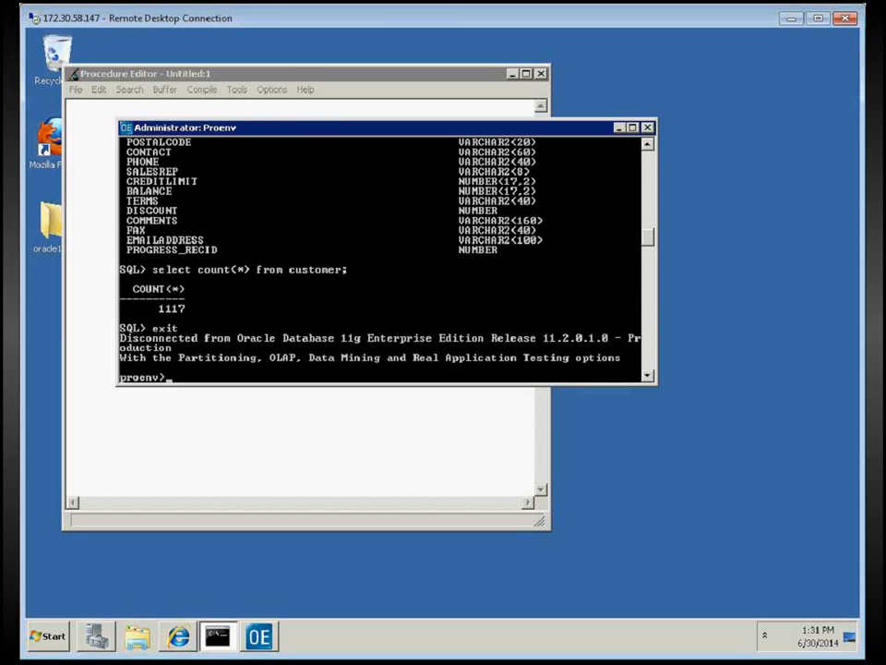
click(295, 76)
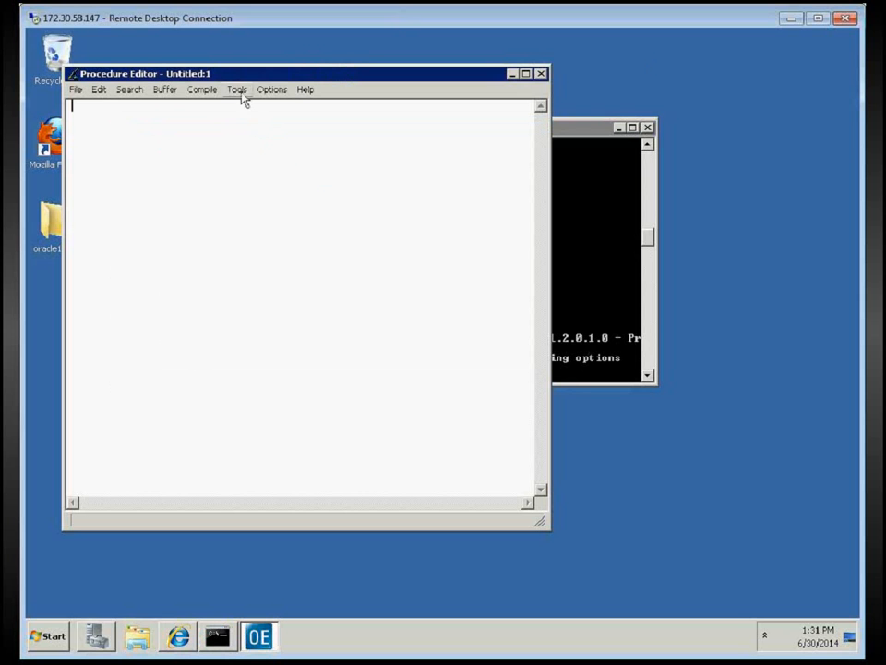
Write the procedure FOR EACH customer NO-LOCK: / DISPLAY NAME. / END. in the editor
text(FOR EACH customer NO-LOCK)
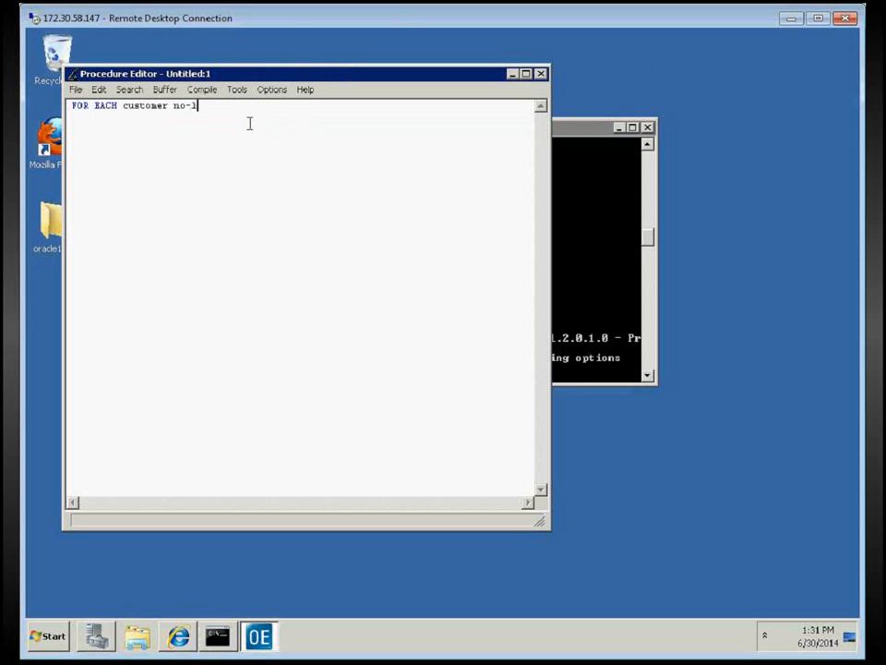
text(:)
key(Return)
text(DISPLAY NAME)
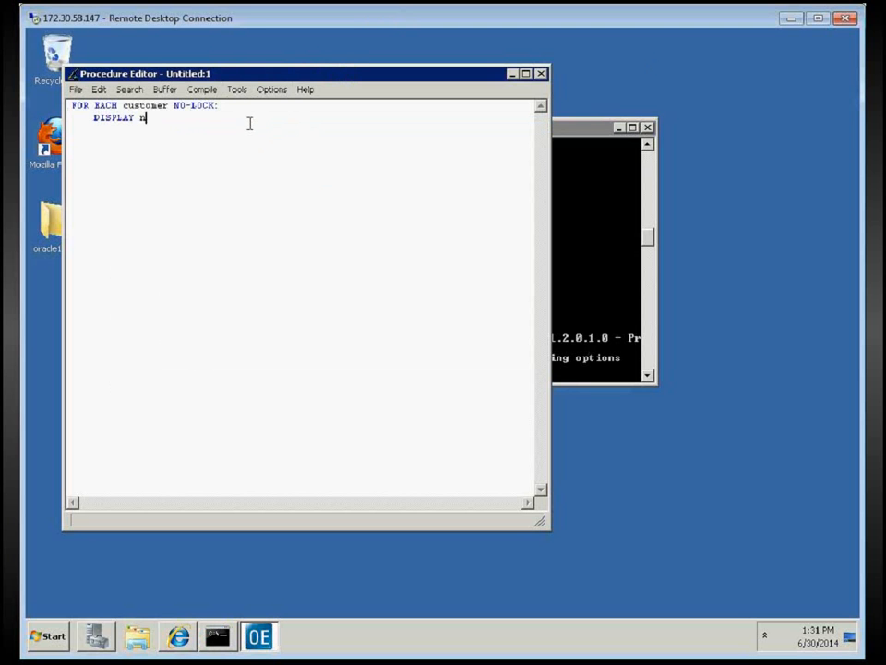
text(.)
key(Return)
key(BackSpace)
key(BackSpace)
key(BackSpace)
key(BackSpace)
text(END.)
Run the procedure with F2 and page through three screens of customer names
key(F2)
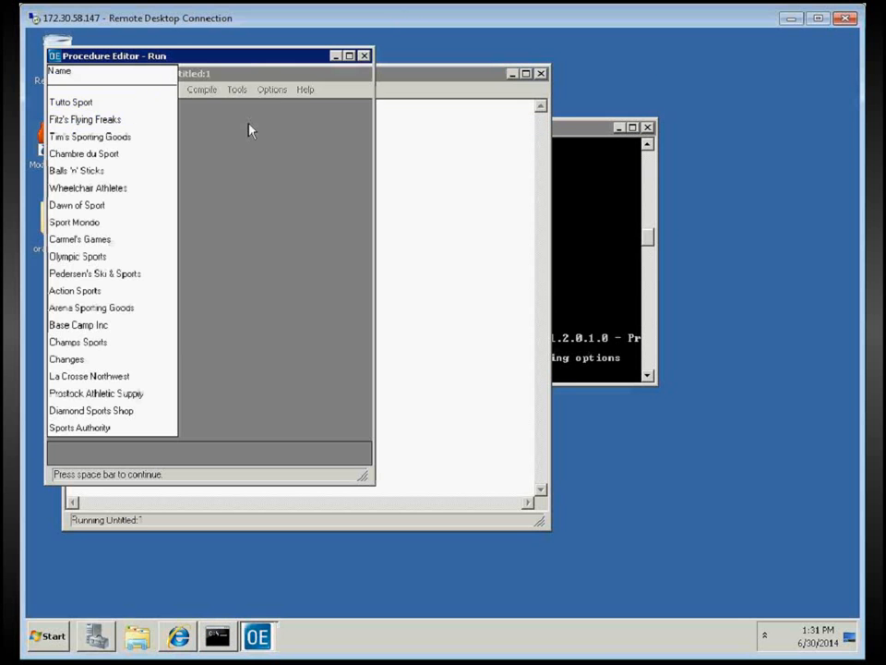
key(space)
key(space)
key(space)
key(space)
key(space)
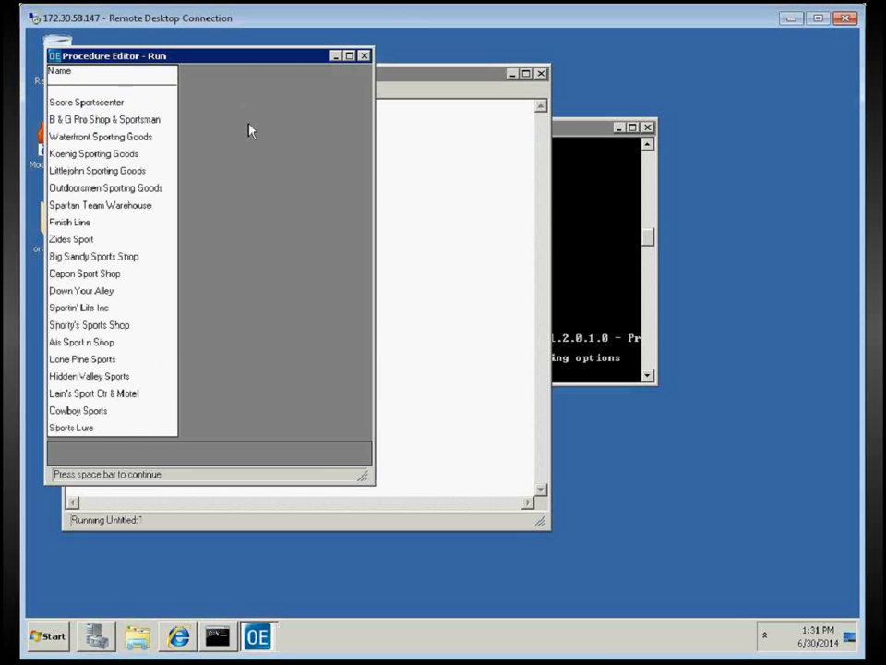
key(space)
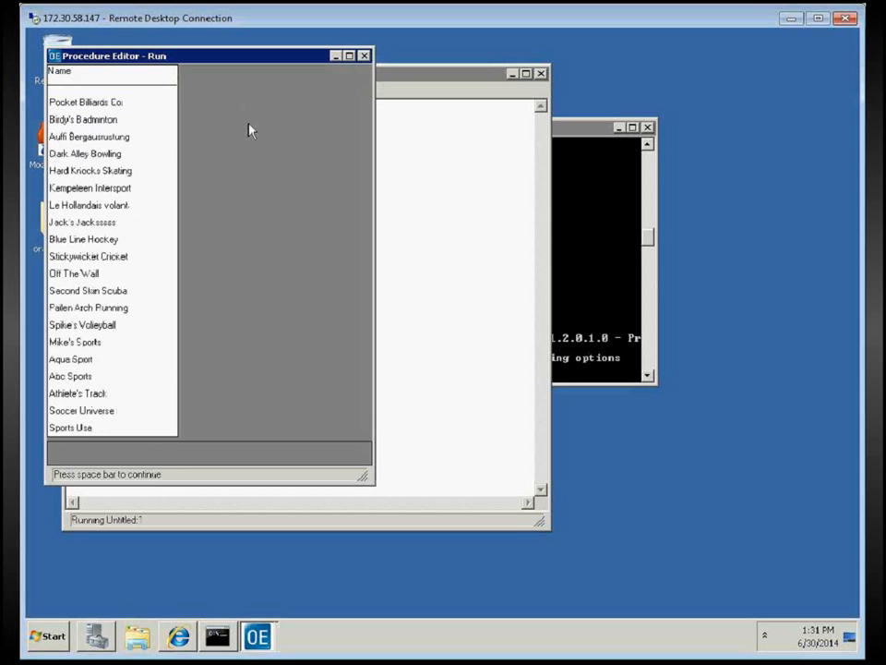
key(space)
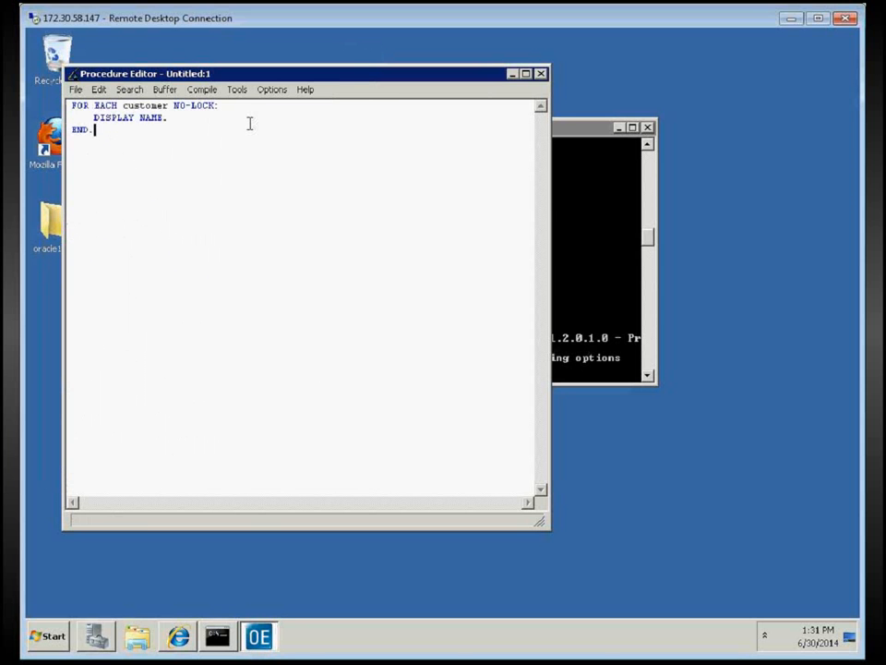
key(ctrl+a)
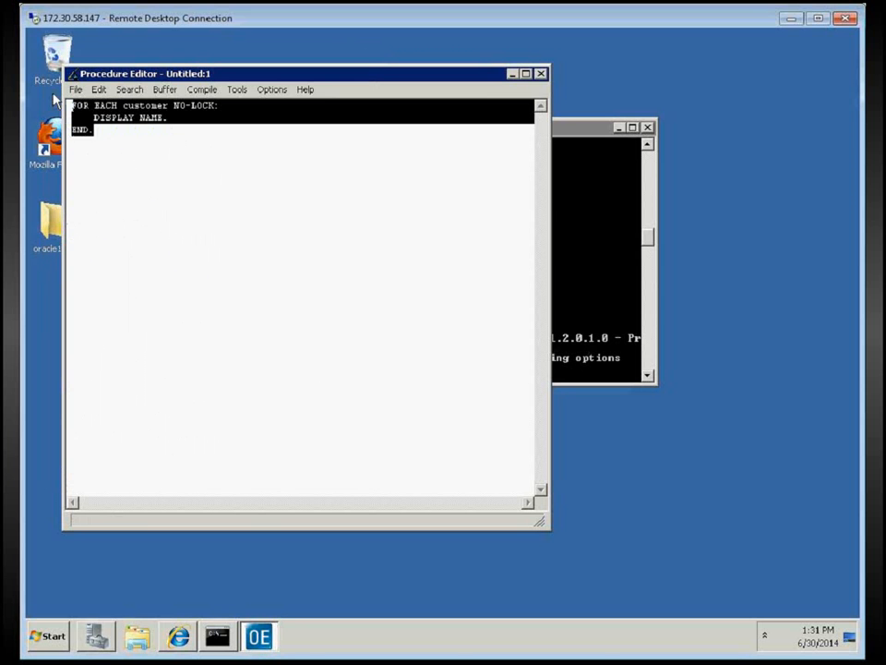
Replace the code with SELECT count(*) from customer. and run it, returning 1,117
key(Delete)
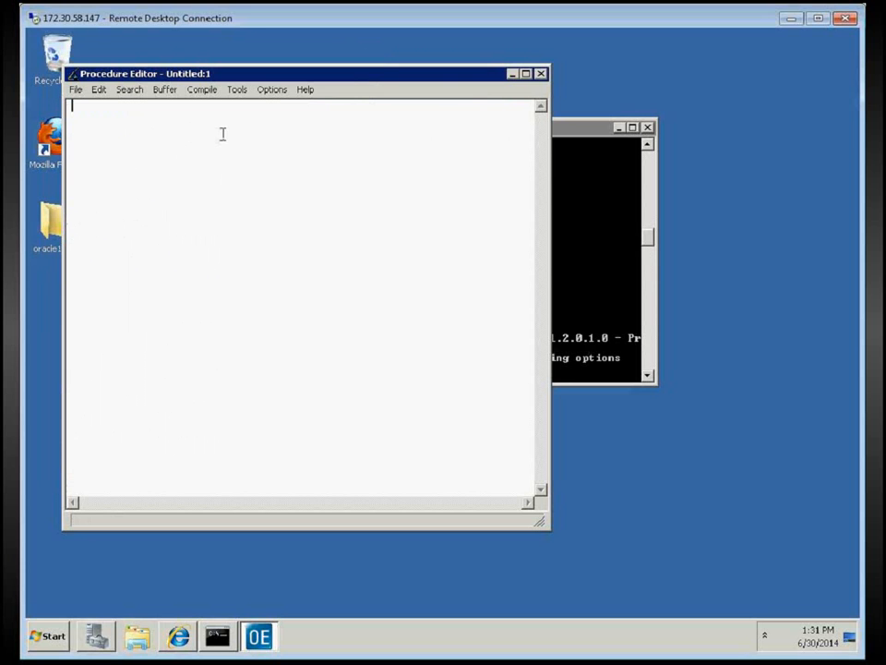
text(SELECT count(*) from)
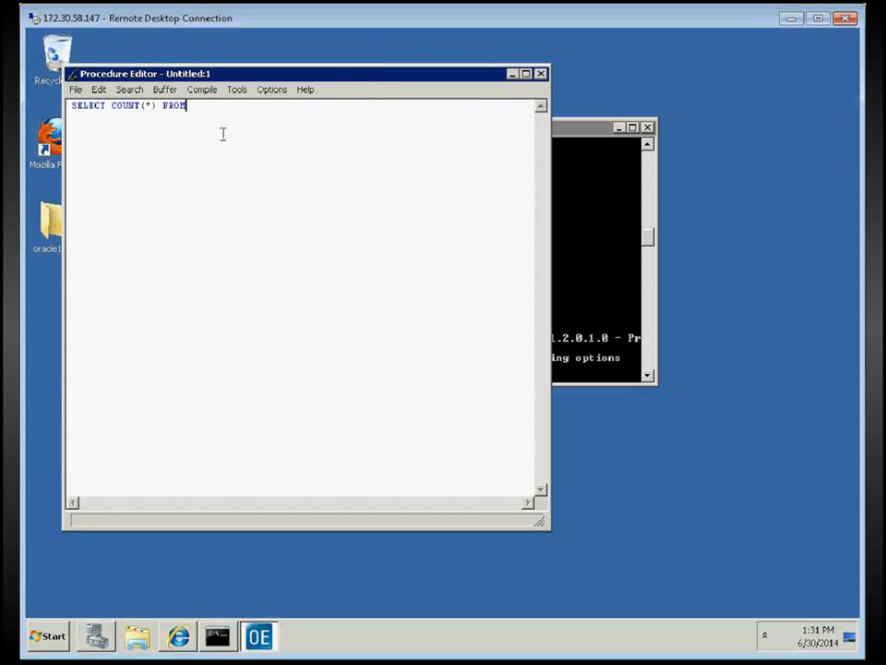
text( customer.)
key(F2)
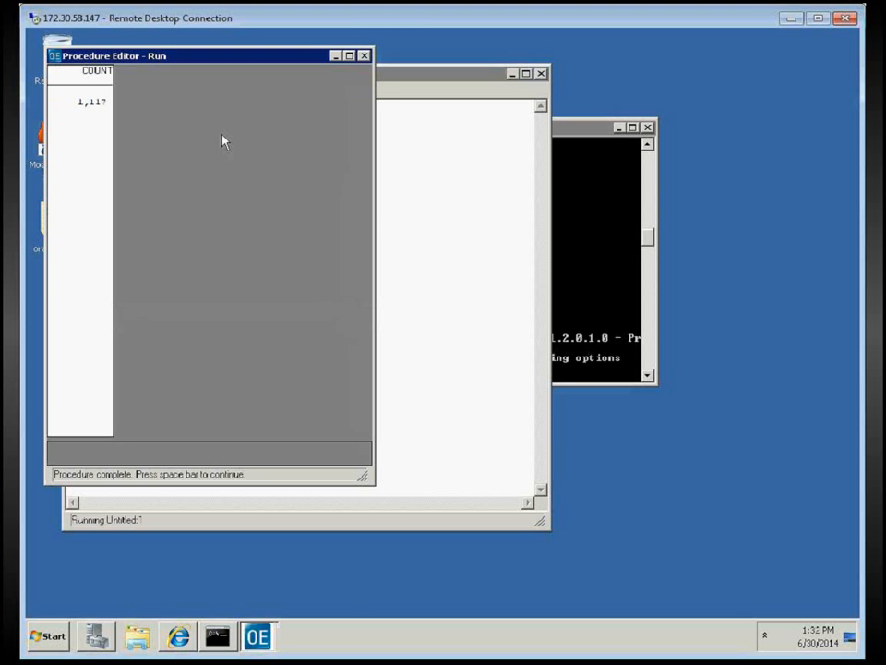
key(space)
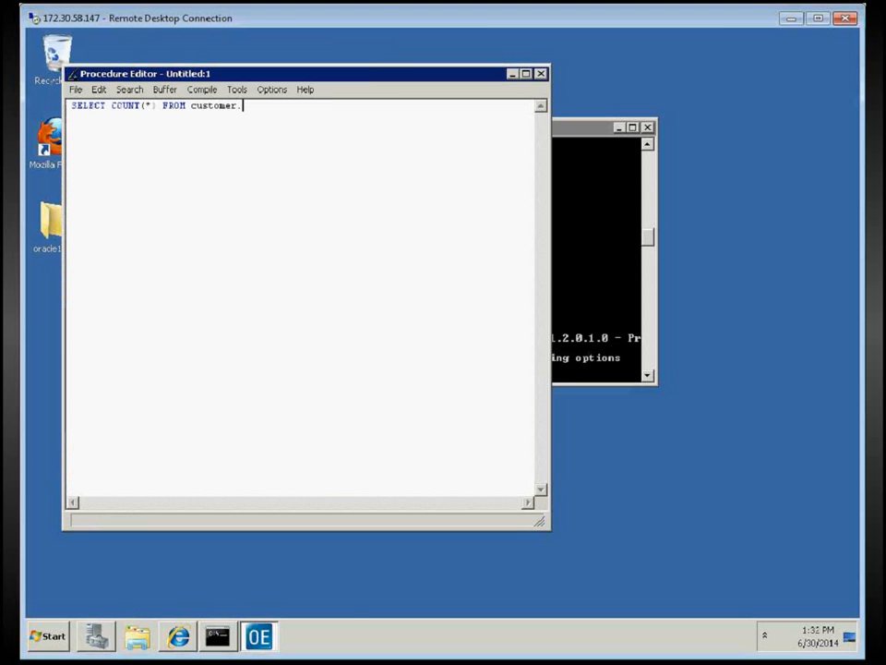